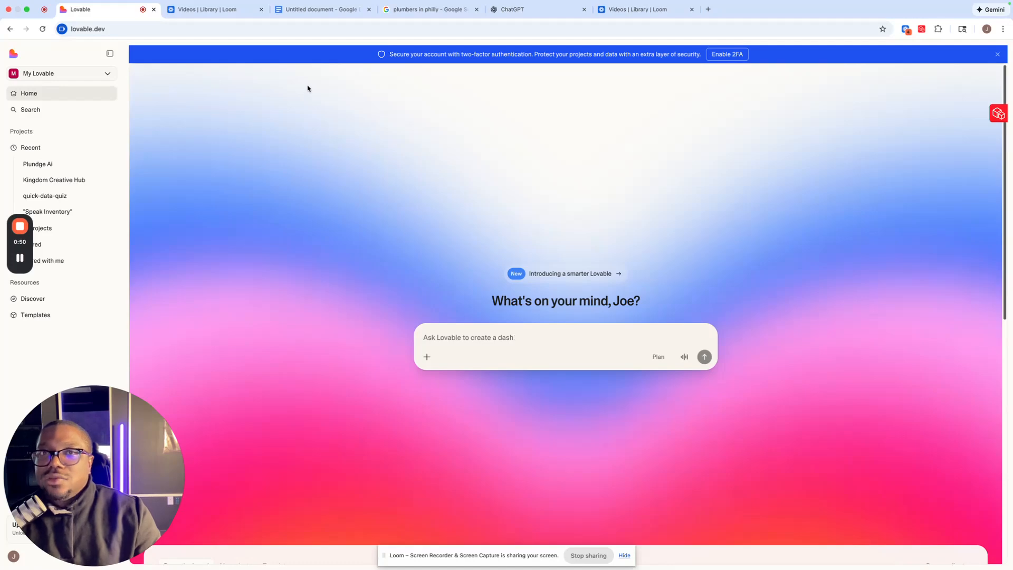
# Step: Copy the business name "A1 Handyman & Home Plumbing Services" from the Google listing into the untitled Google Docs document
pyautogui.click(418, 10)
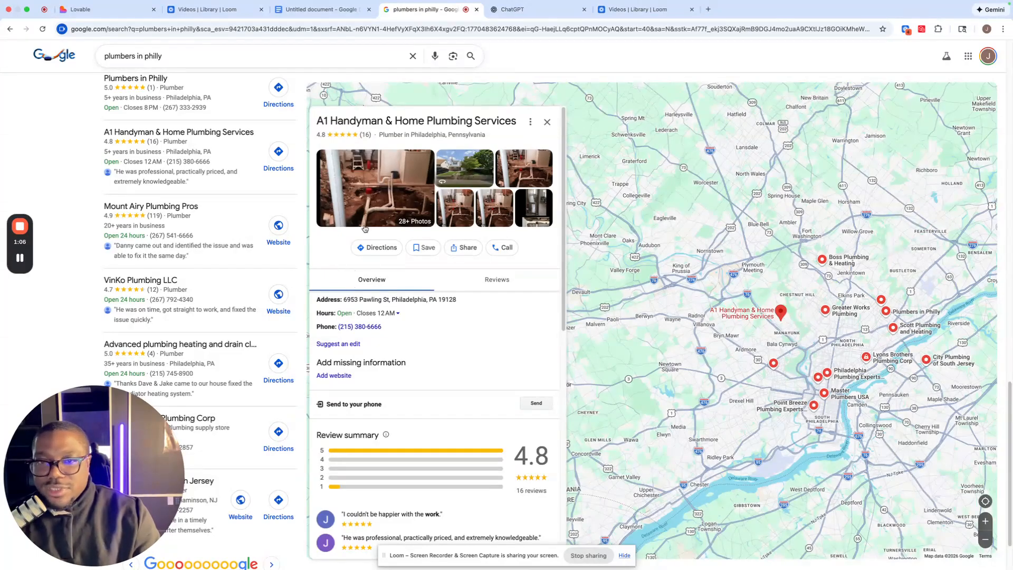
pyautogui.moveTo(316, 124); pyautogui.dragTo(516, 121)
pyautogui.hotkey('ctrl', 'c')
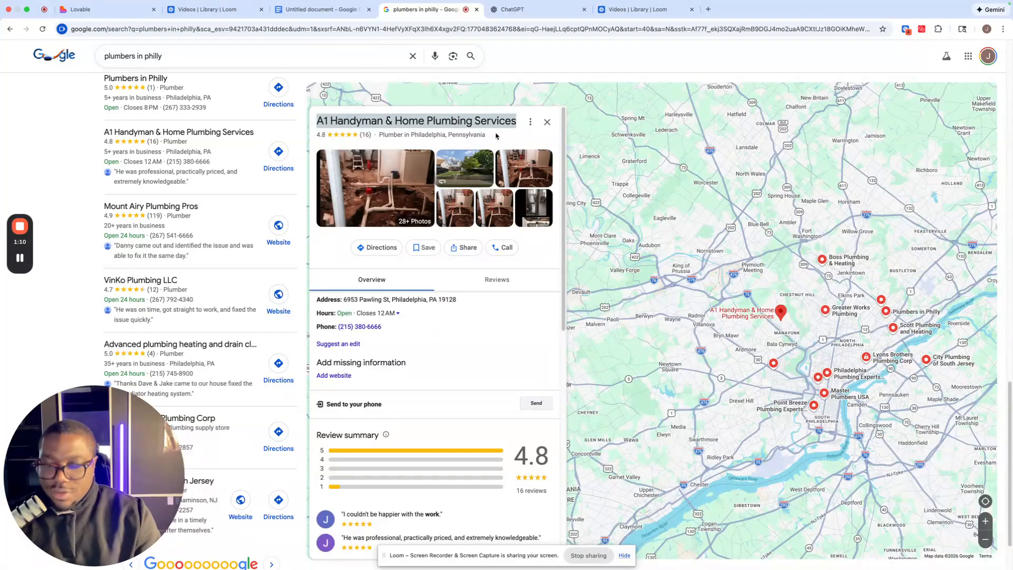
pyautogui.click(322, 9)
pyautogui.hotkey('ctrl', 'v')
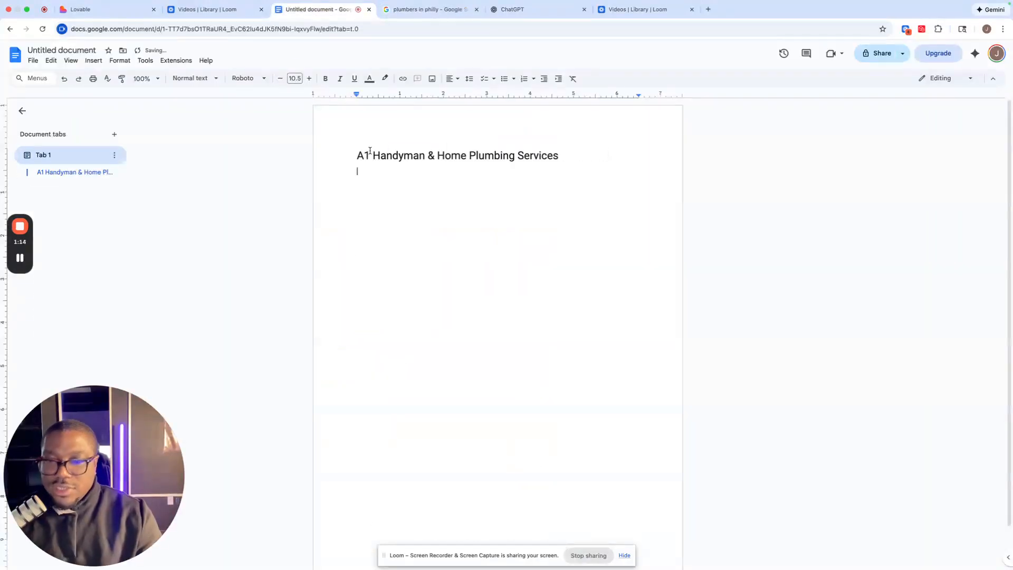
# Step: Copy the business's phone number from the Google listing and paste it under the business name in the Google Docs document
pyautogui.click(424, 9)
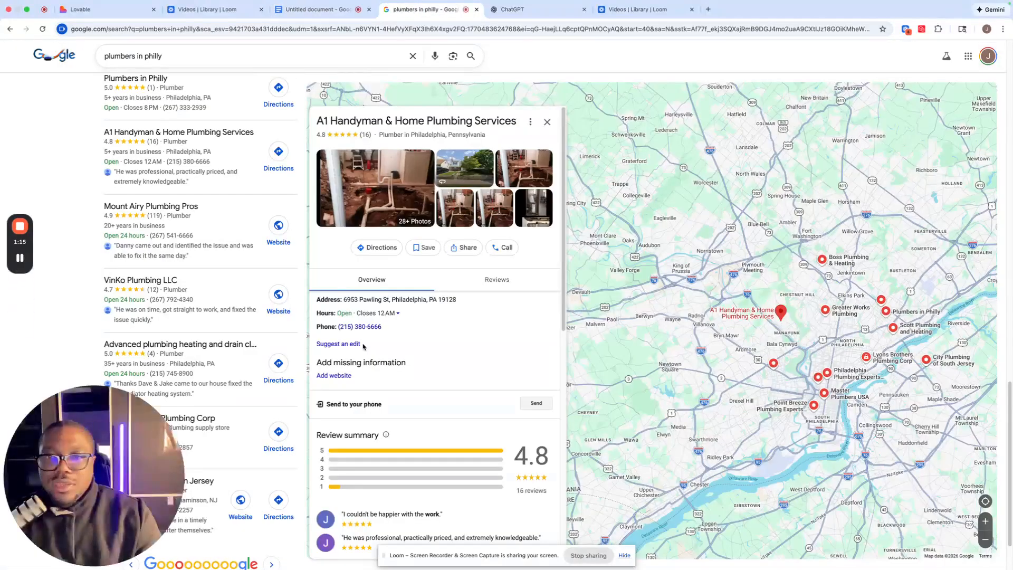
pyautogui.moveTo(404, 330); pyautogui.dragTo(339, 328)
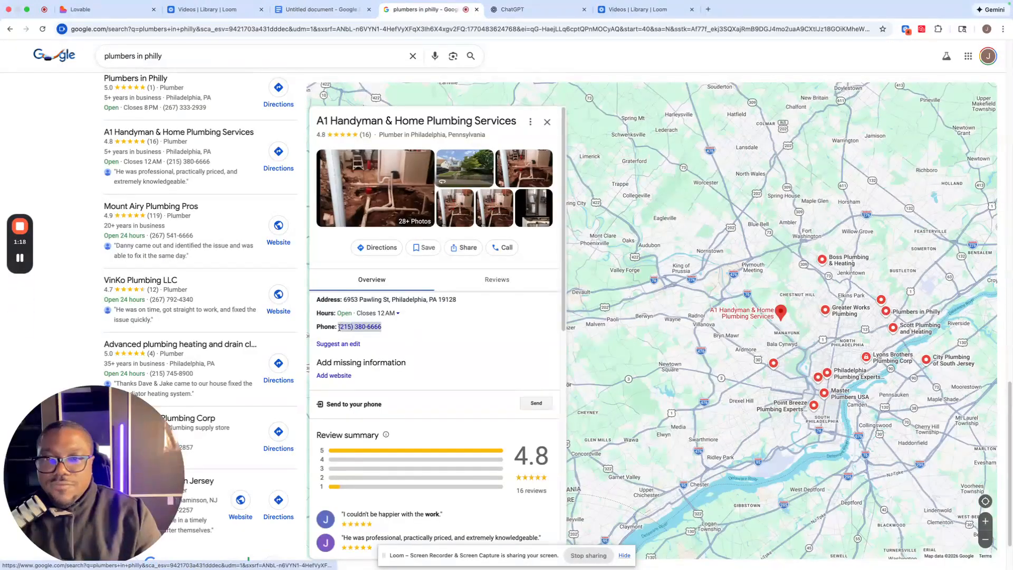
pyautogui.hotkey('ctrl', 'c')
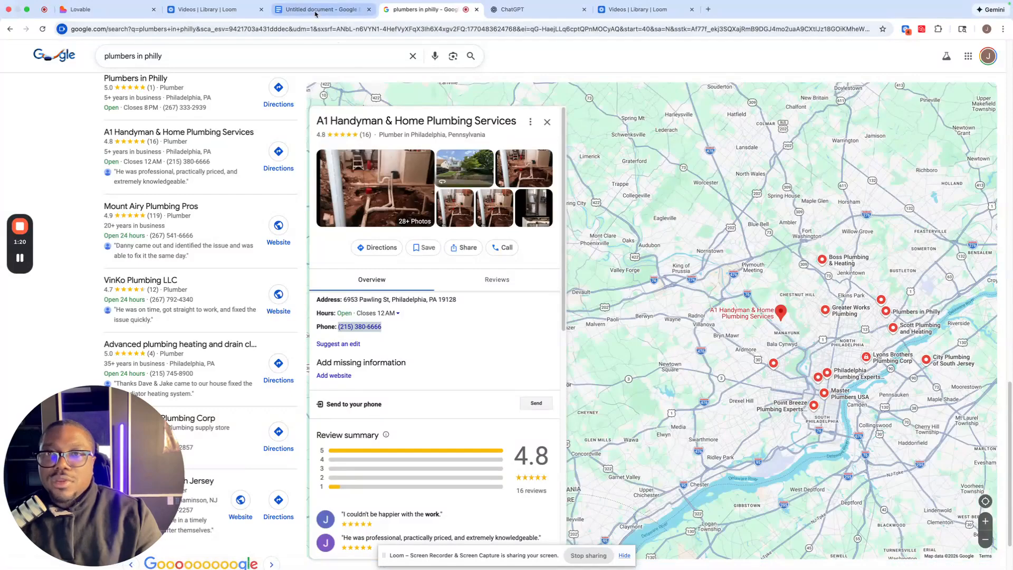
pyautogui.click(321, 9)
pyautogui.hotkey('ctrl', 'v')
# Step: Copy the business's address line from the Google listing onto a new line below the phone number in the Google Docs document
pyautogui.click(425, 9)
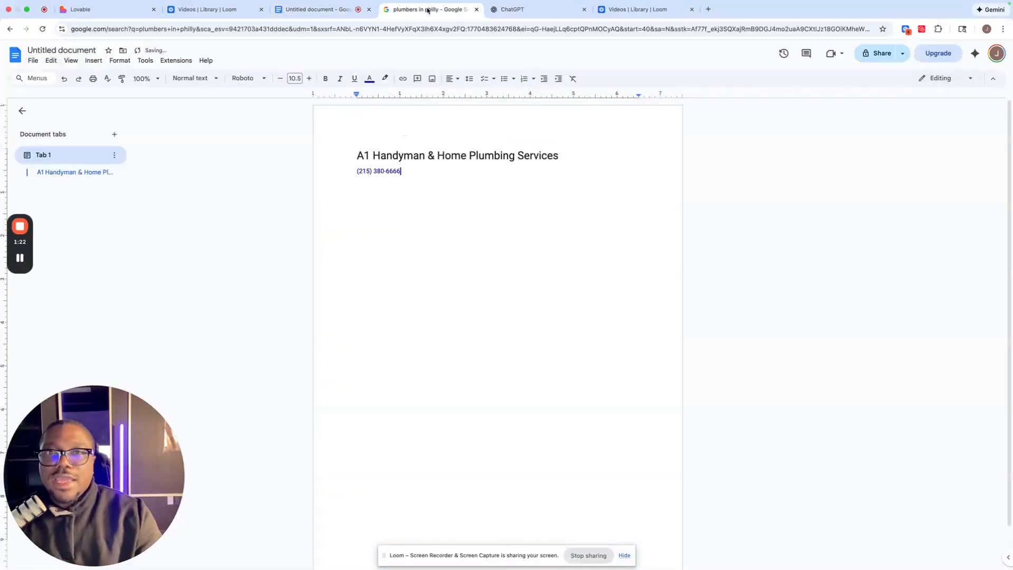
pyautogui.moveTo(317, 299); pyautogui.dragTo(452, 303)
pyautogui.click(316, 9)
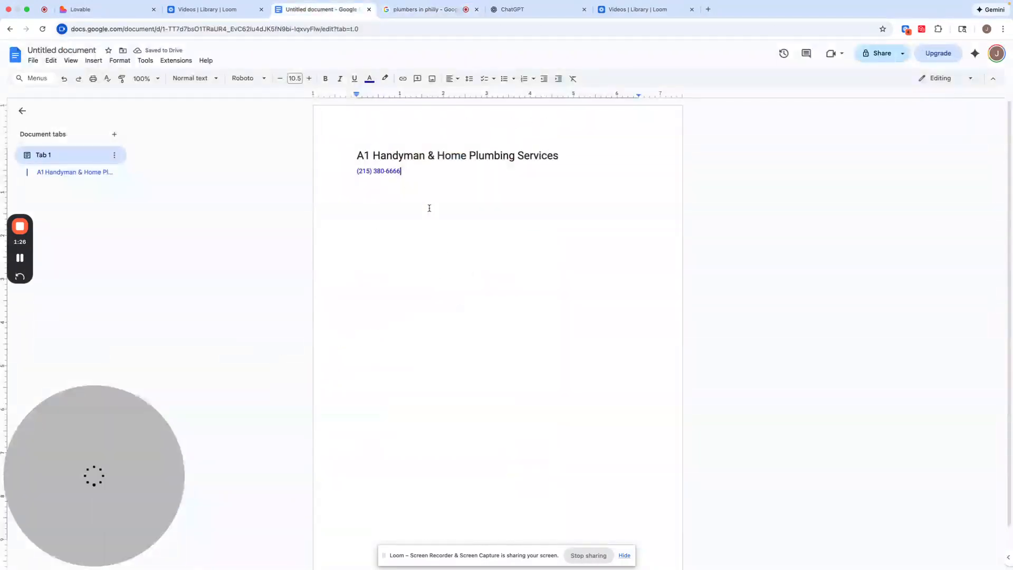
pyautogui.press('Return')
pyautogui.press('super+v')
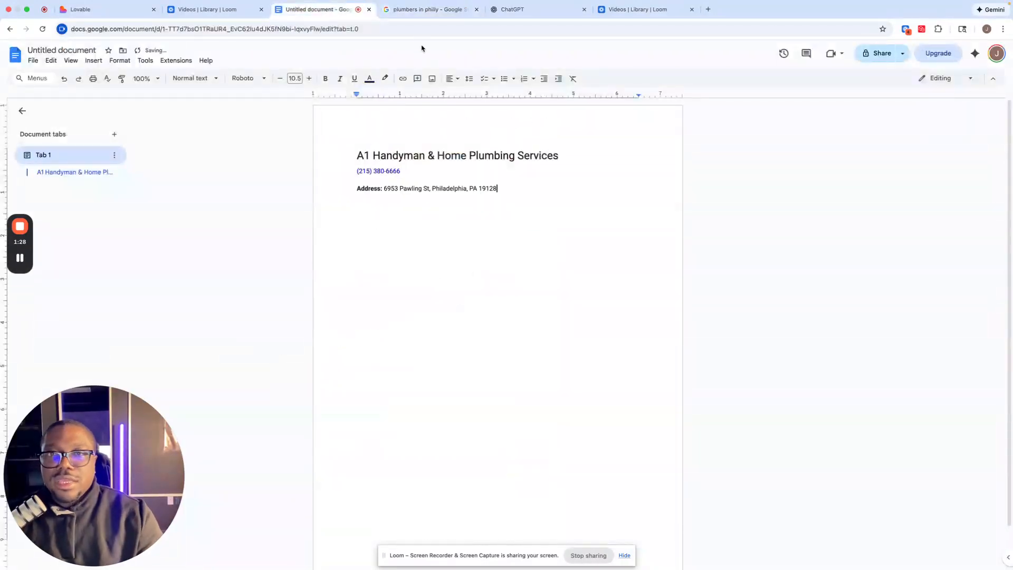
# Step: Copy the quoted "From A1 Handyman & Home Plumbing Services" description from the Google listing onto a new line below the address in the document
pyautogui.click(417, 11)
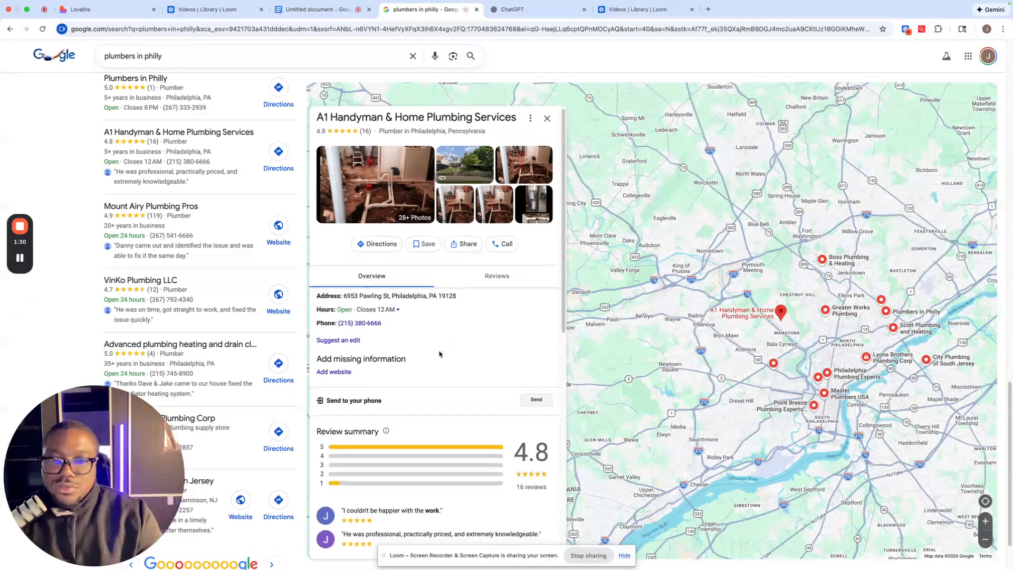
pyautogui.scroll(-5, 439, 354)
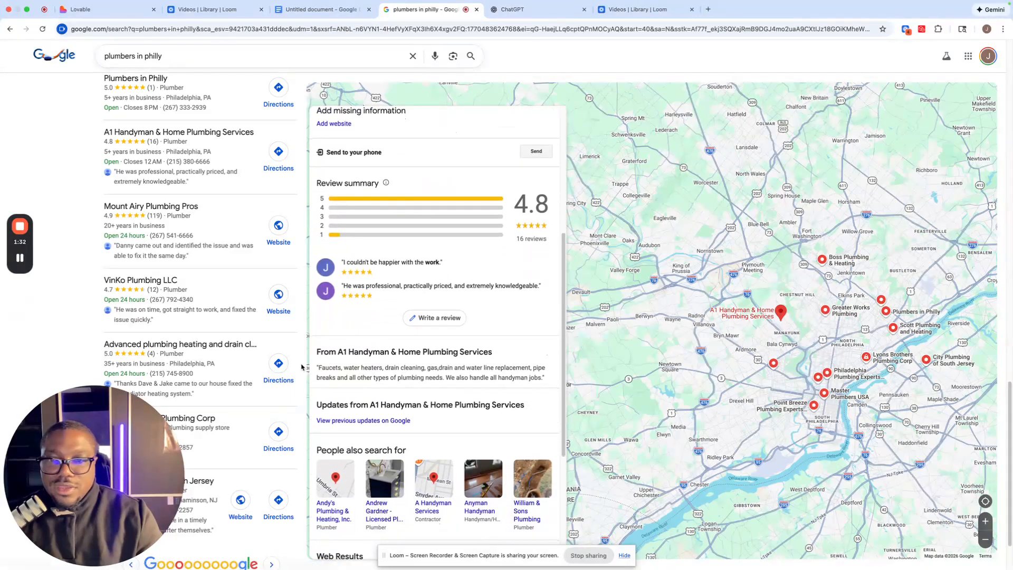
pyautogui.moveTo(315, 369); pyautogui.dragTo(545, 382)
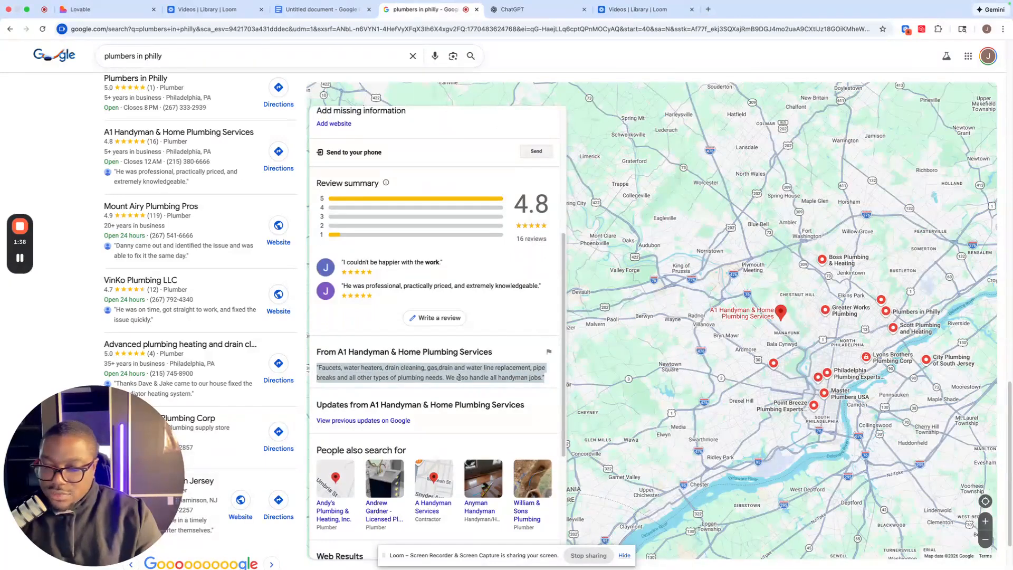
pyautogui.click(322, 9)
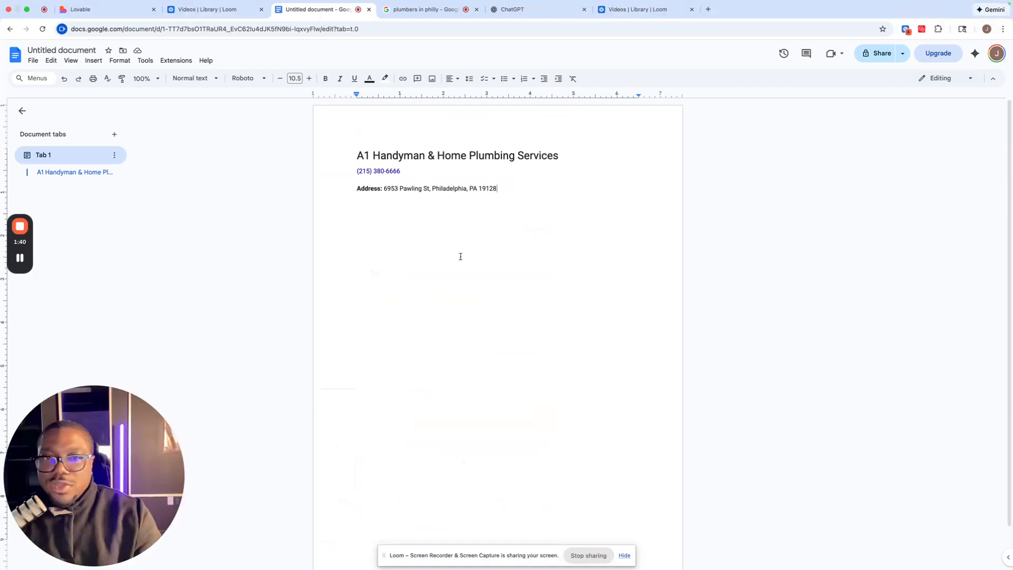
pyautogui.press('Return')
pyautogui.press('super+v')
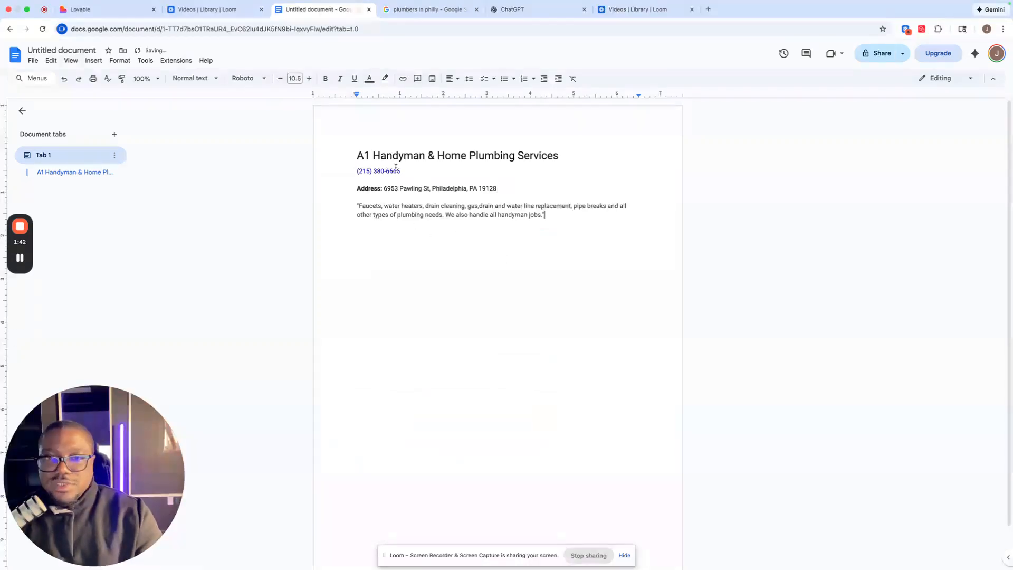
# Step: Open the Angie's List page for A1 Handyman & Home Plumbing Services from the Google listing's web results
pyautogui.click(415, 11)
pyautogui.scroll(-5, 464, 362)
pyautogui.scroll(-1, 464, 363)
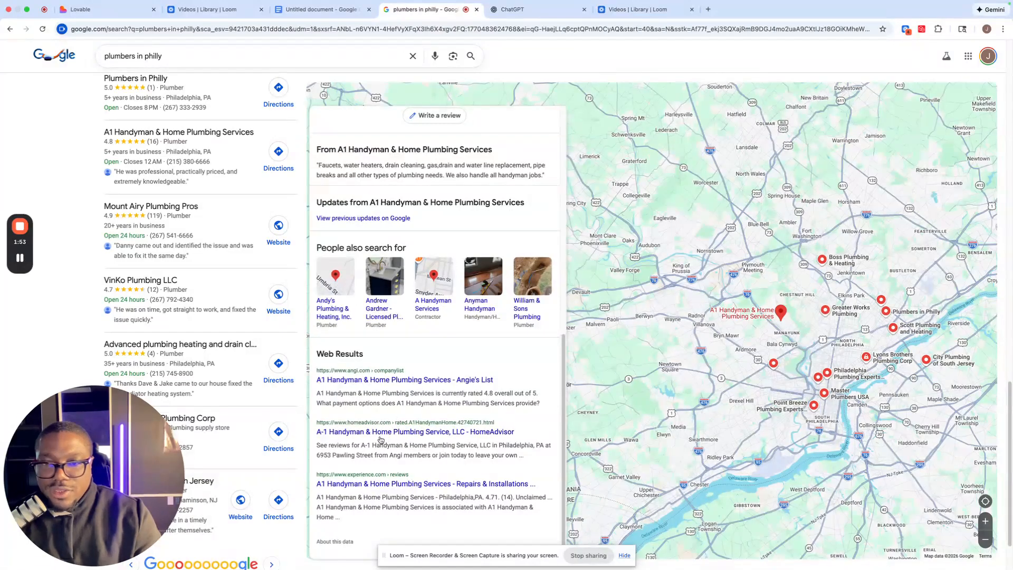
pyautogui.click(382, 378)
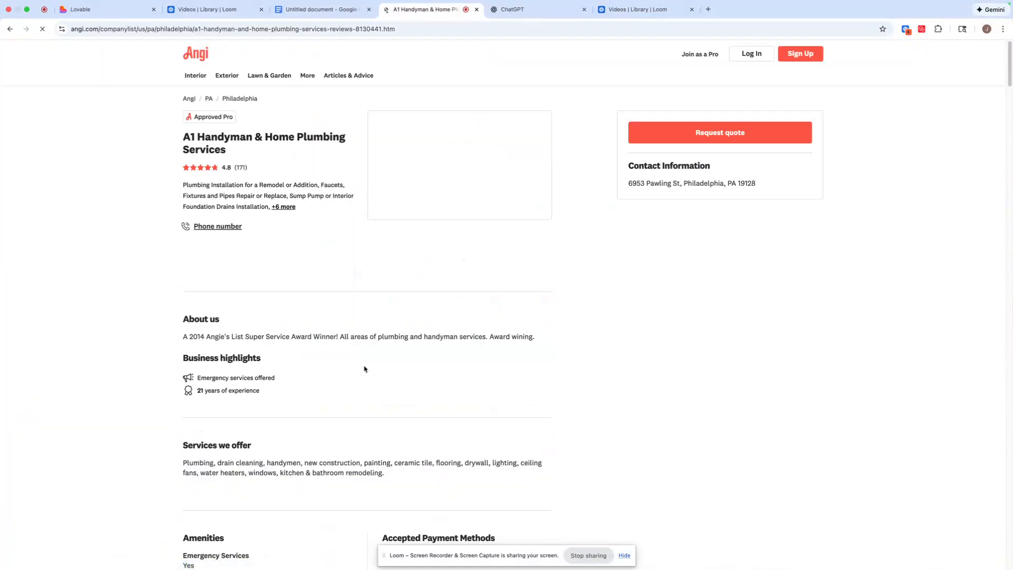
# Step: Copy the Angi page's plumbing installation, fixtures and sump pump summary into a new paragraph at the end of the Google Docs document
pyautogui.moveTo(182, 184); pyautogui.dragTo(269, 207)
pyautogui.rightClick(269, 207)
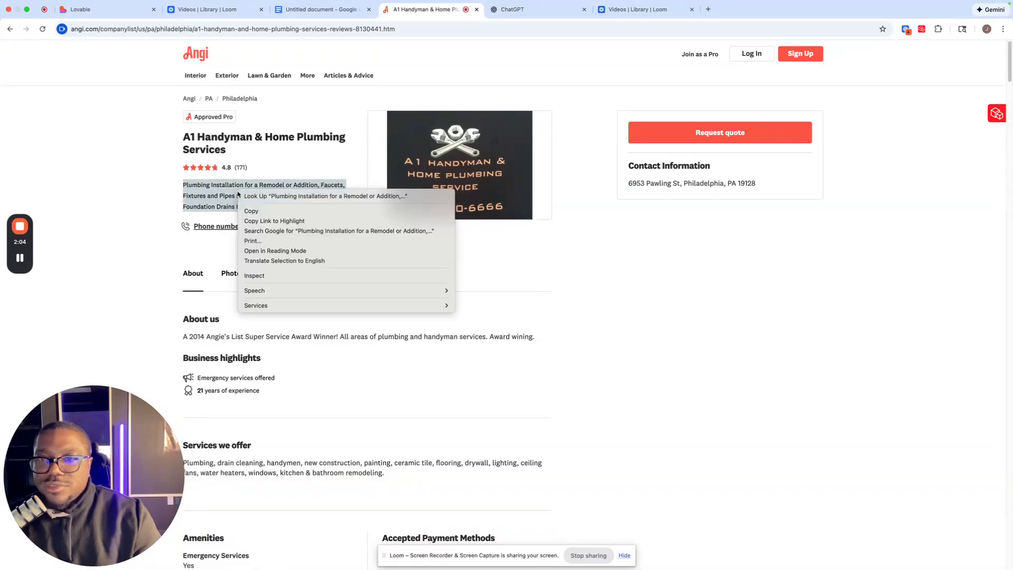
pyautogui.click(269, 208)
pyautogui.click(314, 9)
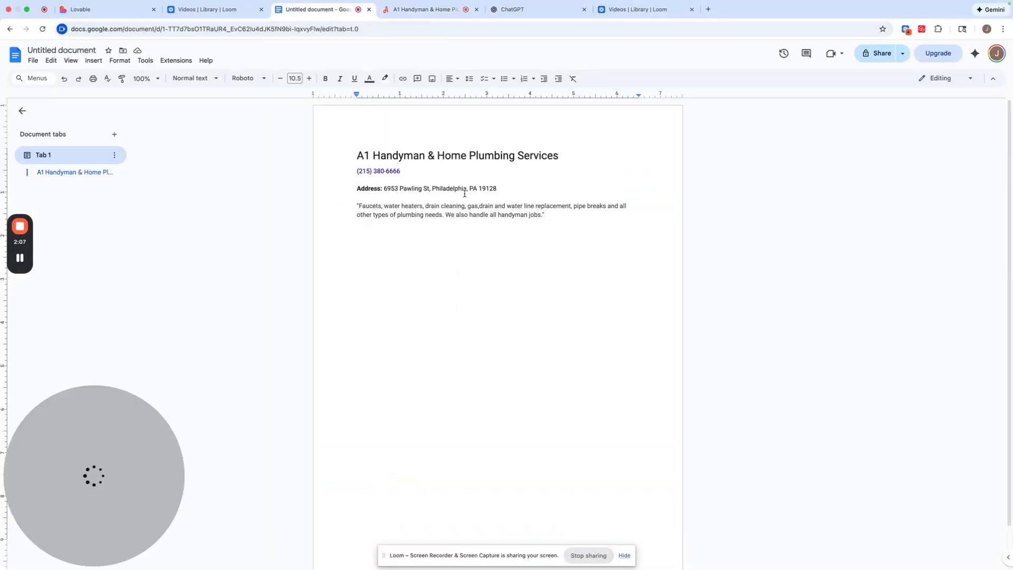
pyautogui.press('Return')
pyautogui.press('Return')
pyautogui.press('super+v')
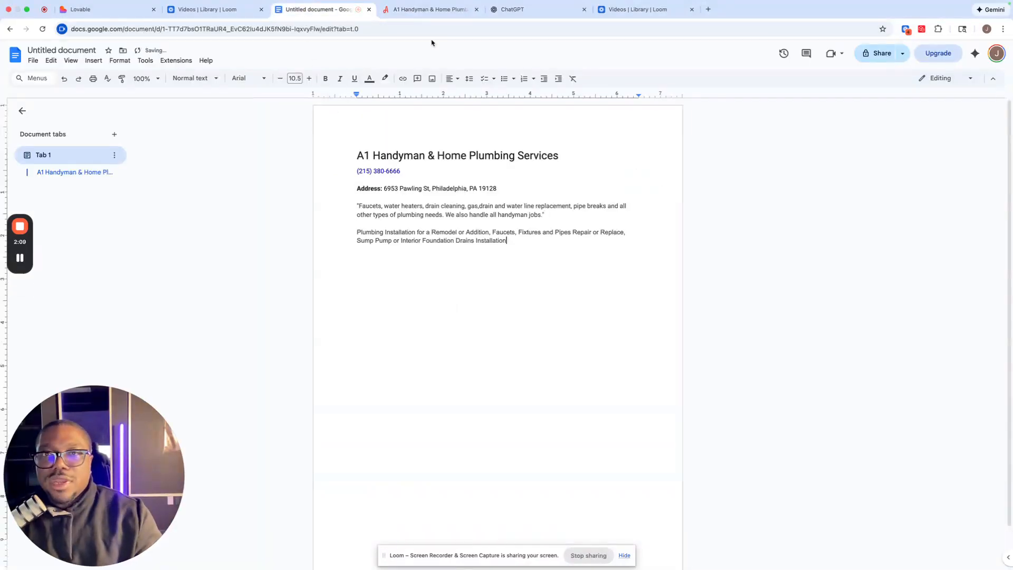
# Step: Copy the "Services we offer" heading and its service list from the Angi page to the end of the Google Docs document
pyautogui.click(428, 9)
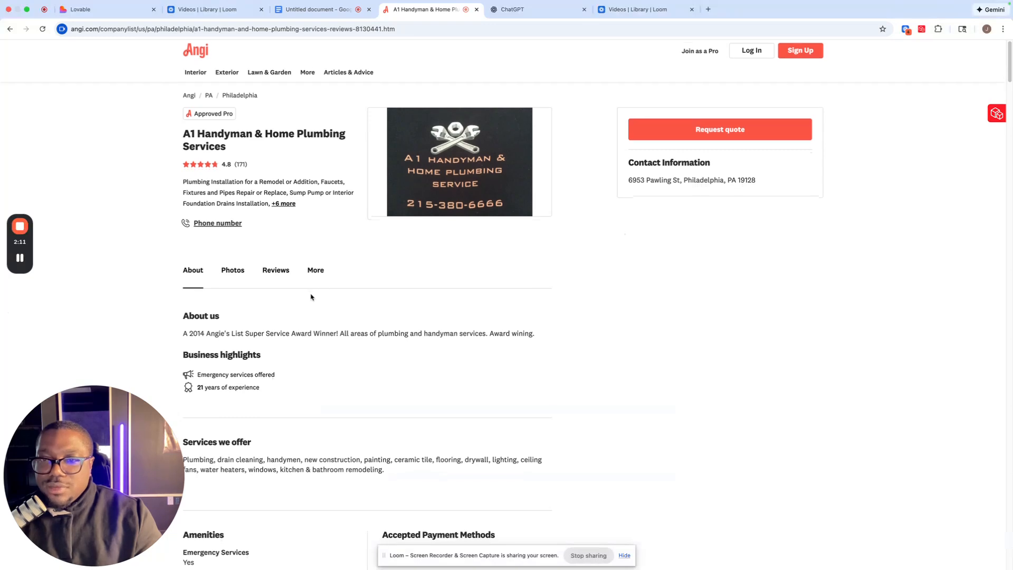
pyautogui.scroll(-1, 311, 296)
pyautogui.scroll(-3, 311, 296)
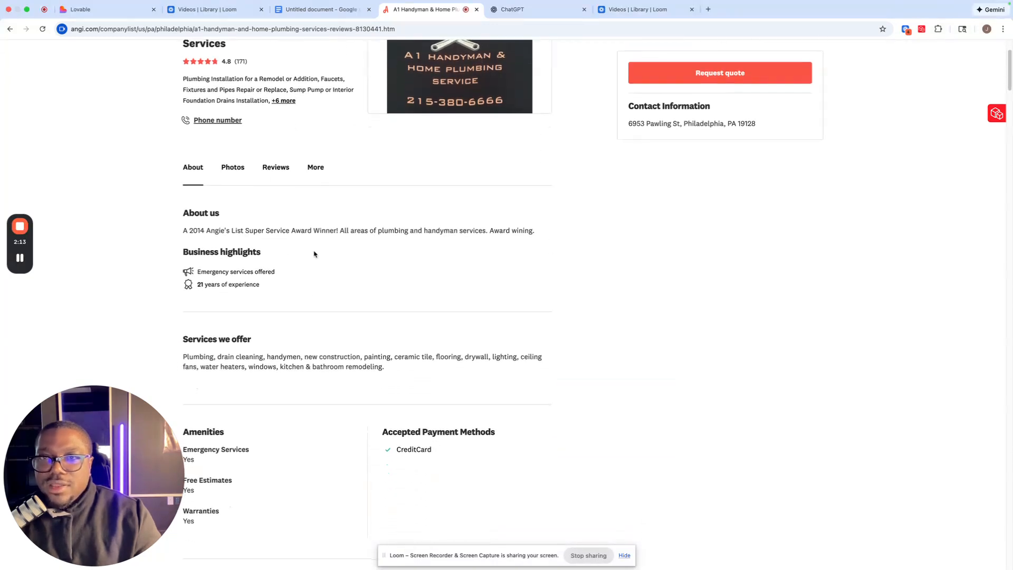
pyautogui.click(309, 16)
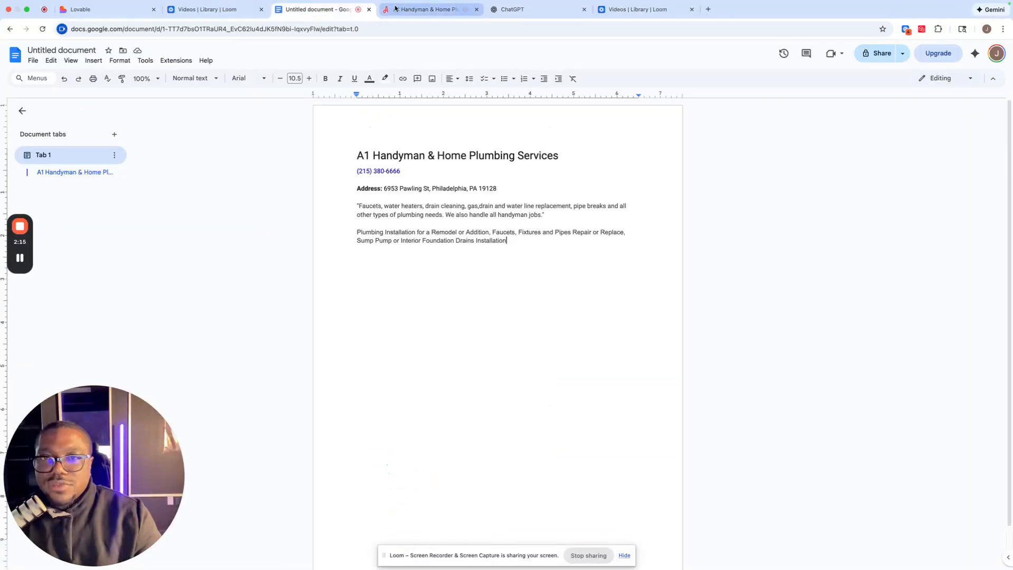
pyautogui.click(425, 9)
pyautogui.scroll(-1, 342, 324)
pyautogui.moveTo(401, 349); pyautogui.dragTo(183, 339)
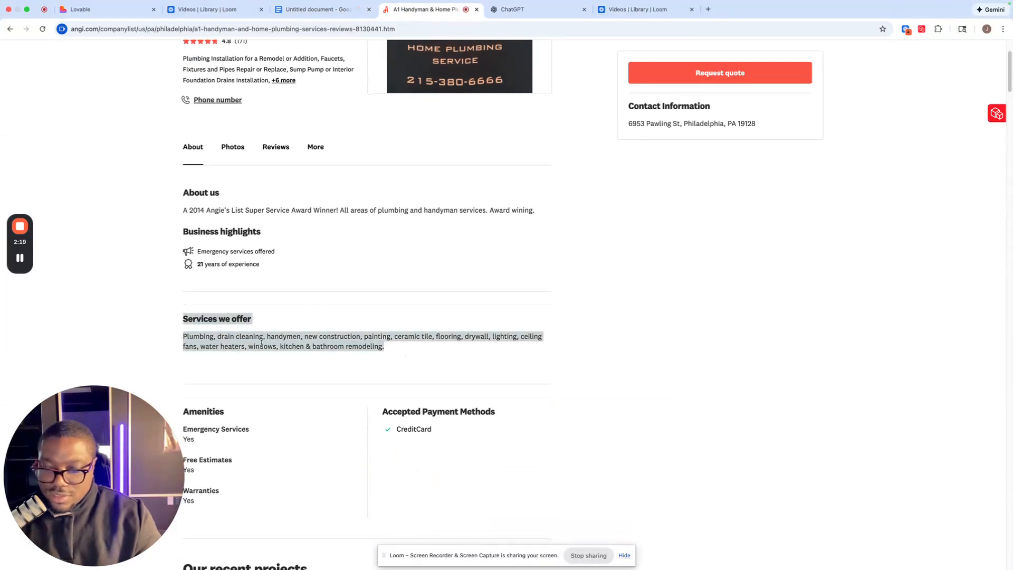
pyautogui.click(316, 9)
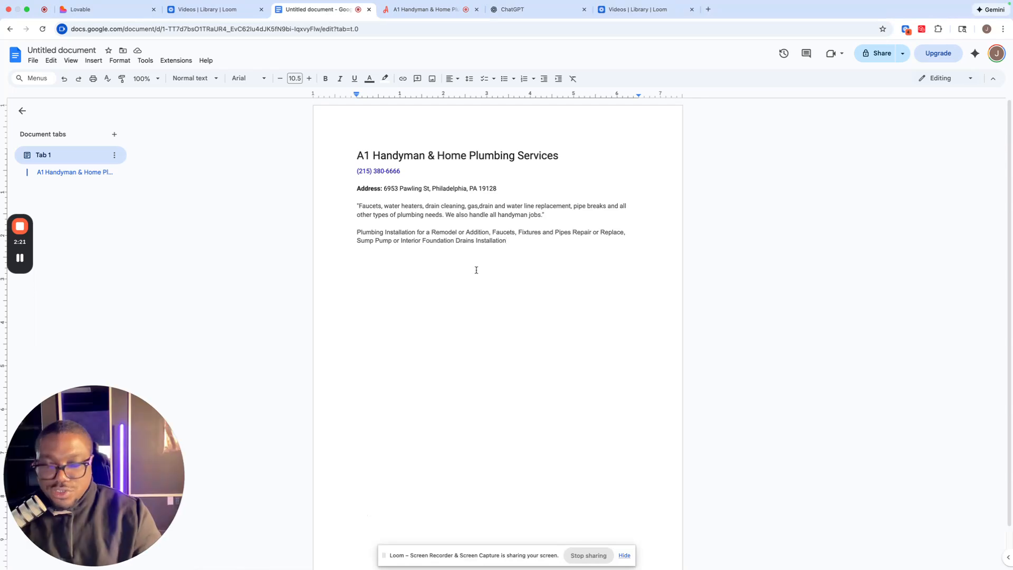
pyautogui.press('super+v')
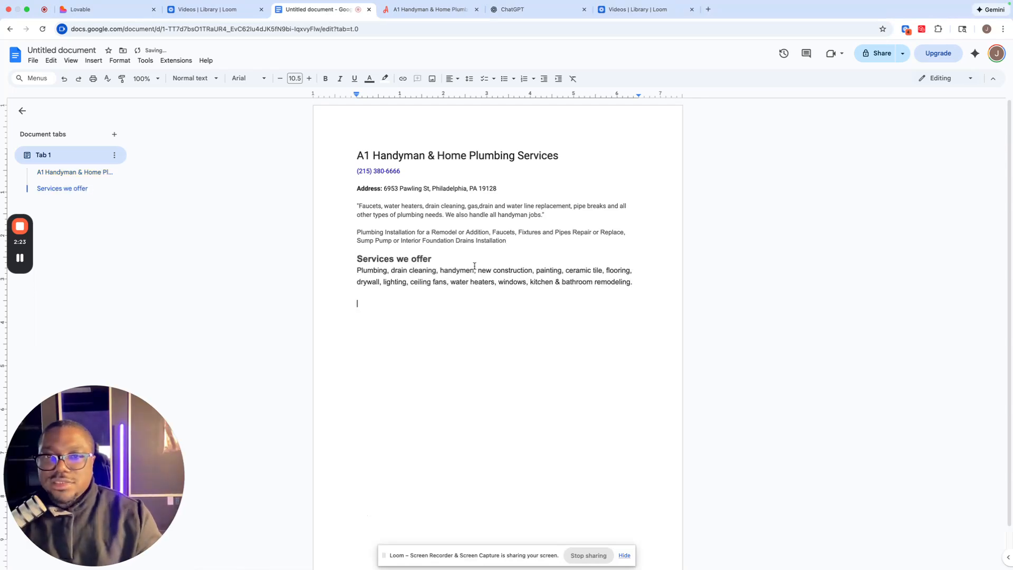
pyautogui.click(428, 9)
pyautogui.scroll(-6, 306, 253)
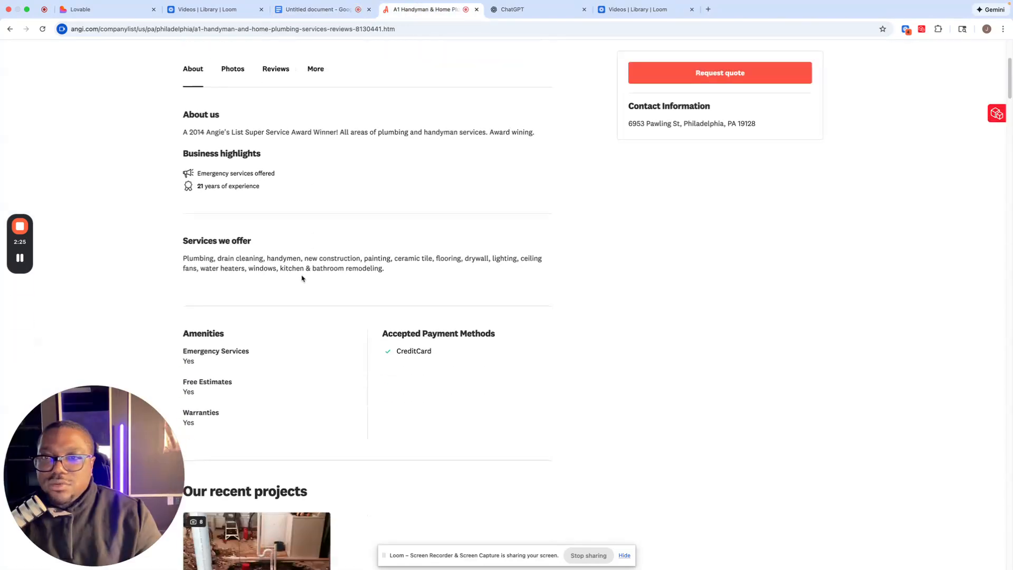
pyautogui.scroll(-5, 301, 278)
pyautogui.scroll(7, 301, 275)
pyautogui.scroll(7, 305, 264)
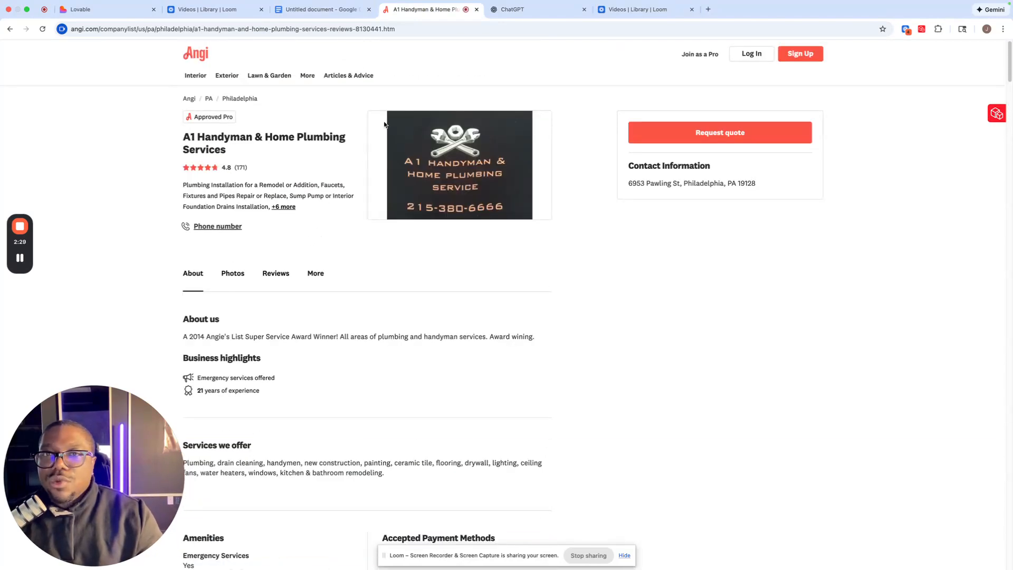
# Step: Copy all the collected business information in the Google Docs document, from the business name through the services list
pyautogui.click(306, 9)
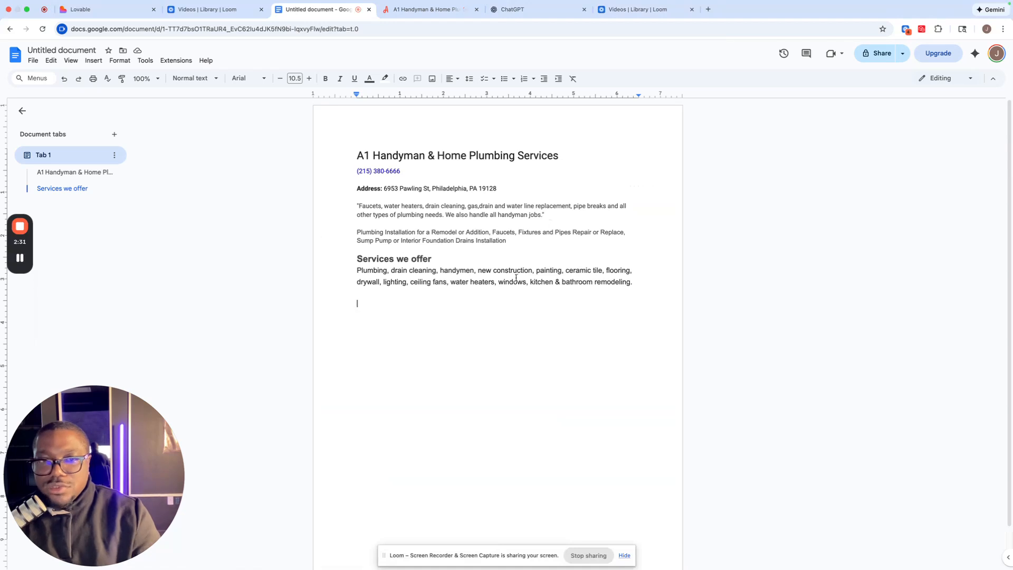
pyautogui.moveTo(658, 287); pyautogui.dragTo(352, 146)
pyautogui.hotkey('ctrl', 'c')
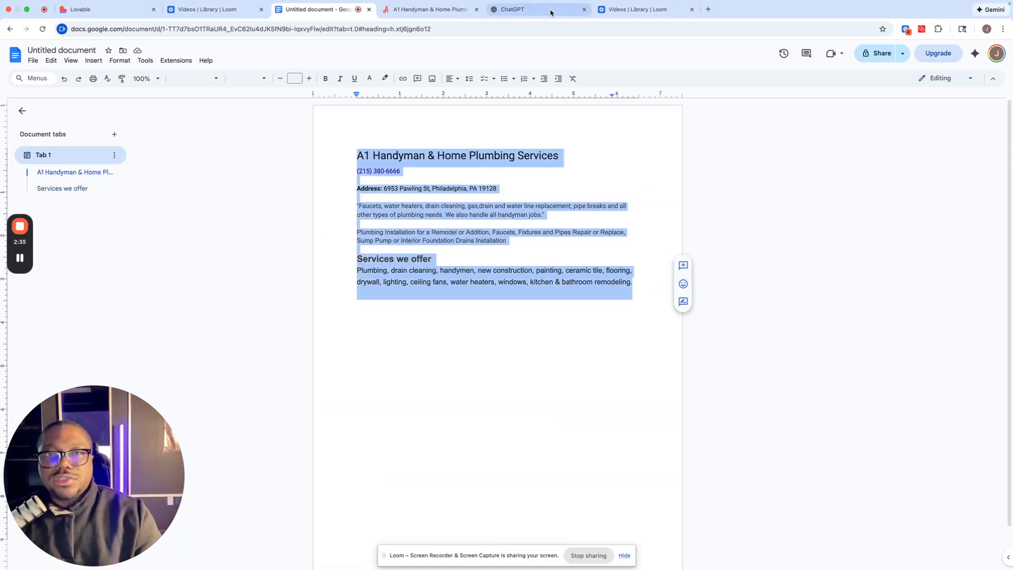
# Step: Switch to ChatGPT and submit "gpt help me create a prompt for llm's to build this custom website via the info provided:" followed by the copied details
pyautogui.click(512, 9)
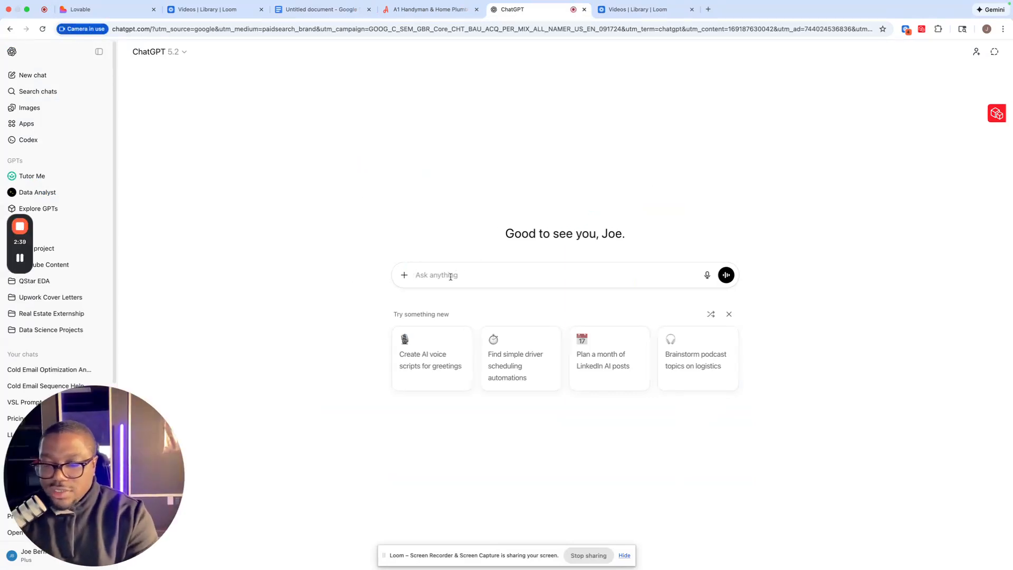
pyautogui.write('gpt hel')
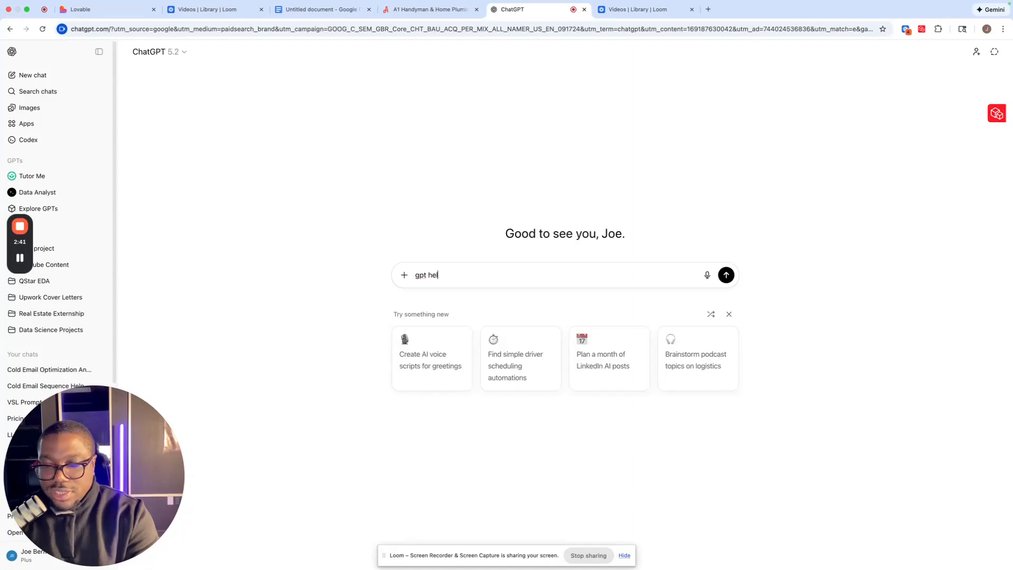
pyautogui.write("p me create a prompt for llm's to build this")
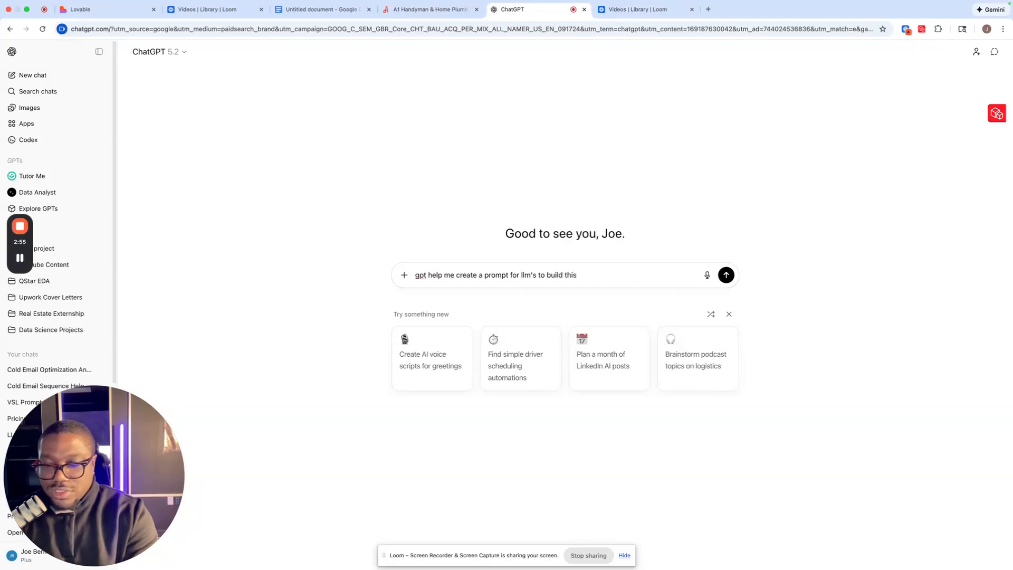
pyautogui.write('we')
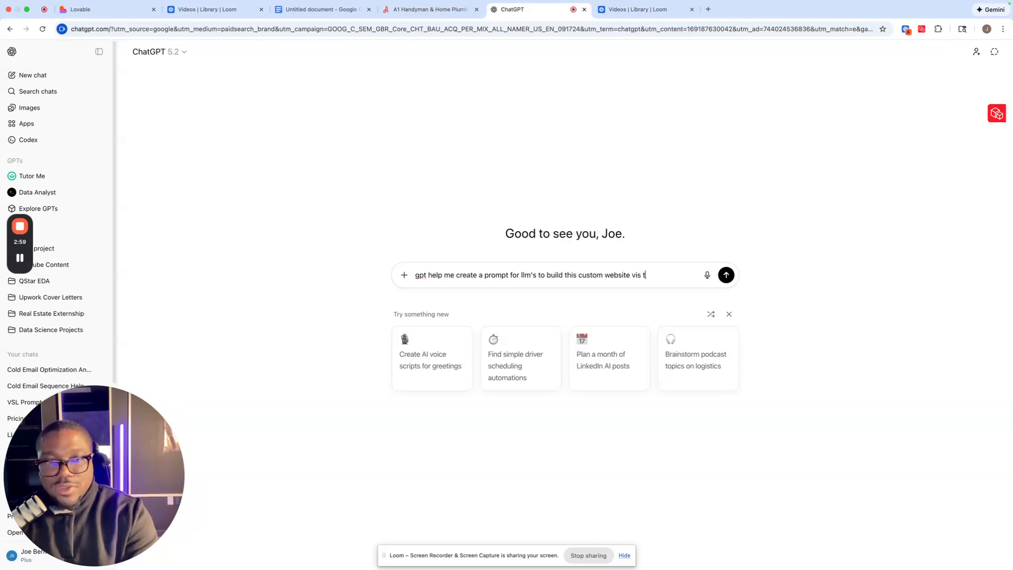
pyautogui.write('bsite via the info provided')
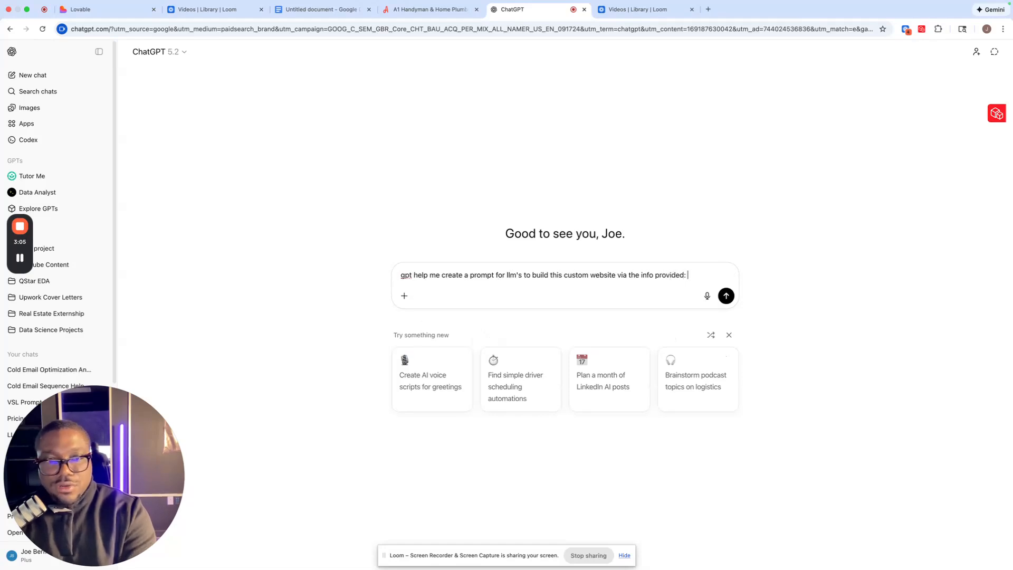
pyautogui.write(':')
pyautogui.hotkey('ctrl', 'v')
pyautogui.press('Return')
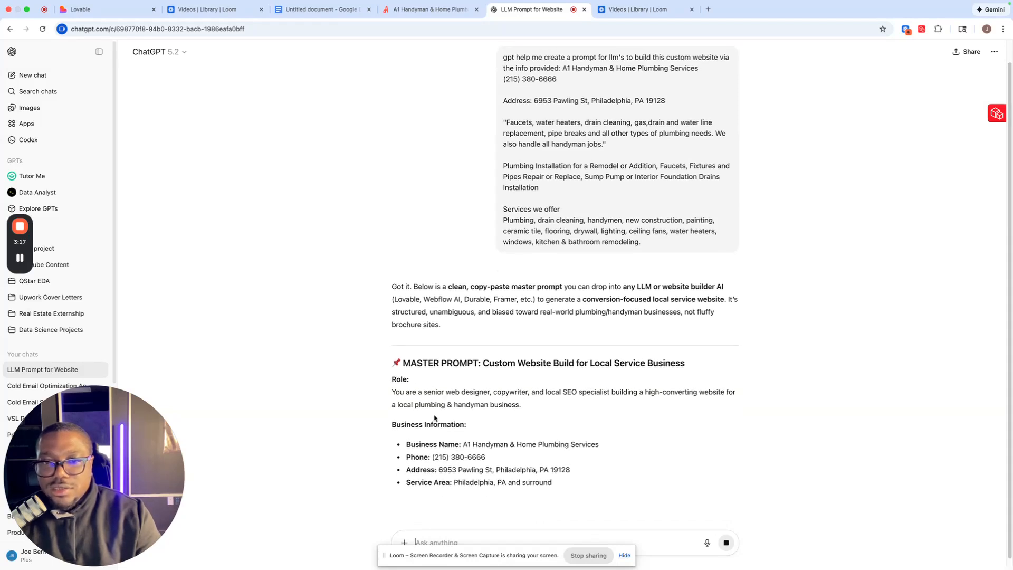
# Step: Copy the generated website prompt from the "MASTER PROMPT" heading through the end of the Deliverables list
pyautogui.click(624, 555)
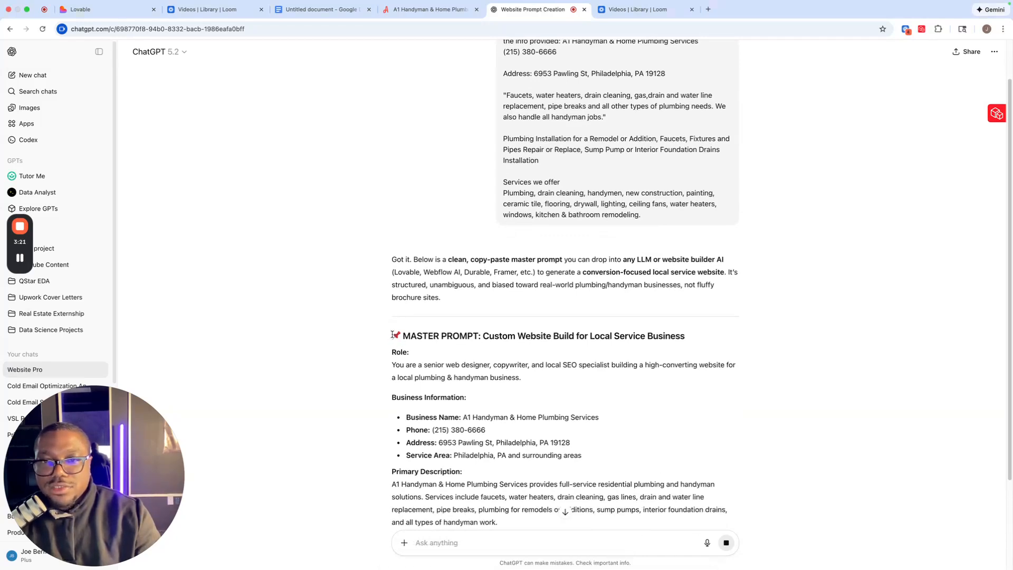
pyautogui.scroll(-4, 437, 402)
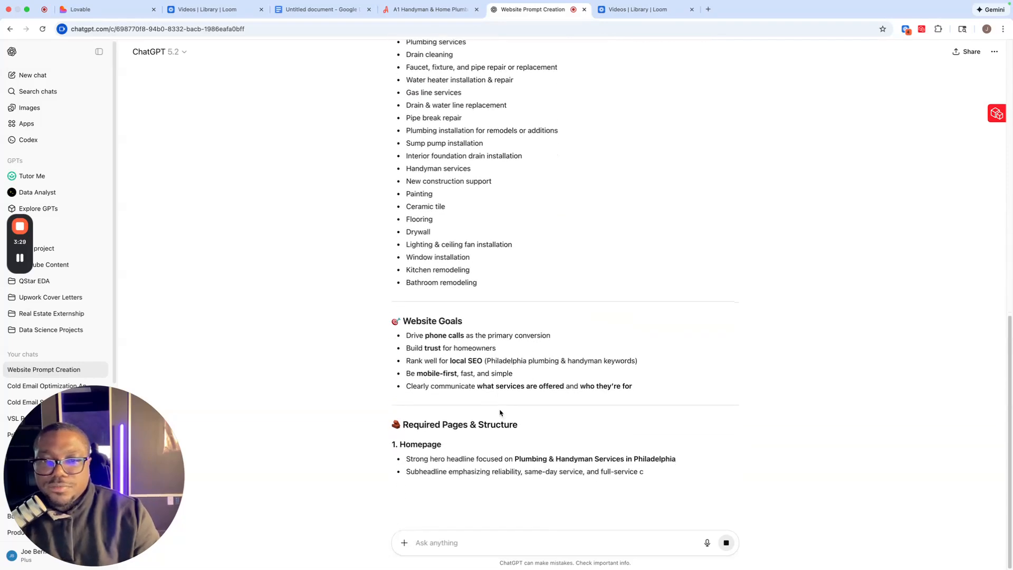
pyautogui.scroll(7, 463, 348)
pyautogui.moveTo(391, 176); pyautogui.dragTo(516, 394)
pyautogui.click(391, 177)
pyautogui.rightClick(485, 363)
pyautogui.click(480, 369)
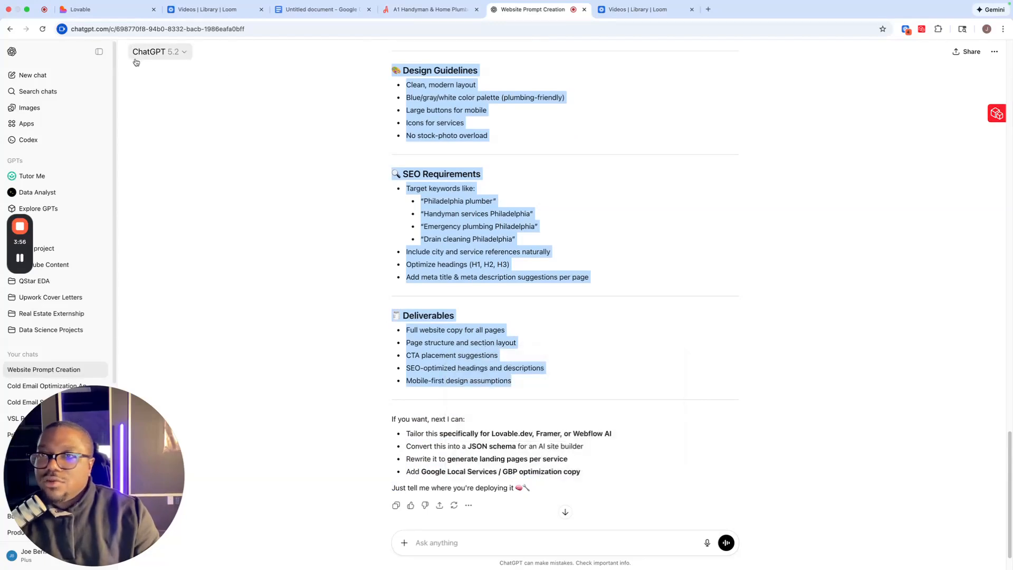
# Step: Switch to Lovable and submit the copied master prompt as a new project request
pyautogui.click(100, 10)
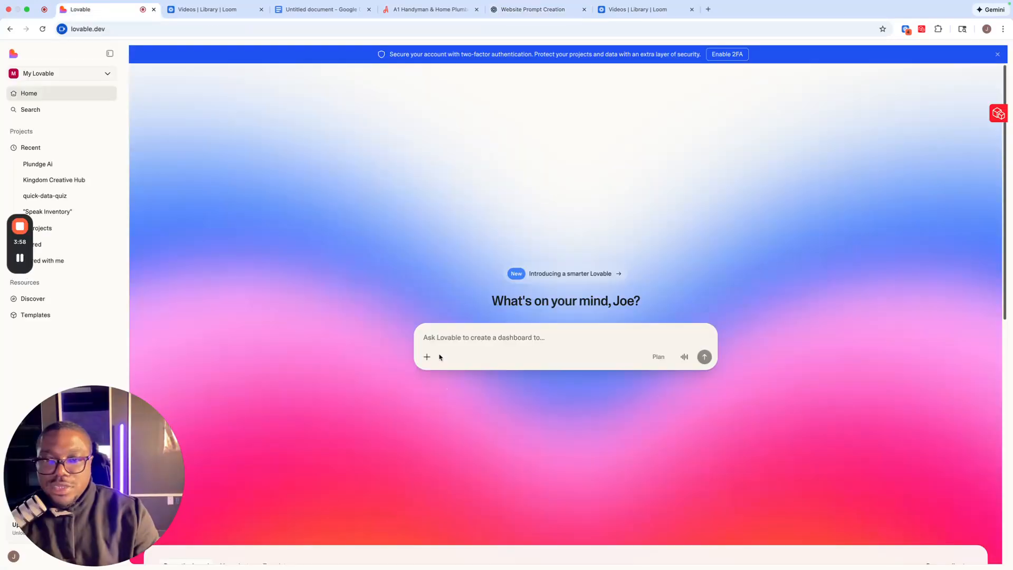
pyautogui.press('super+v')
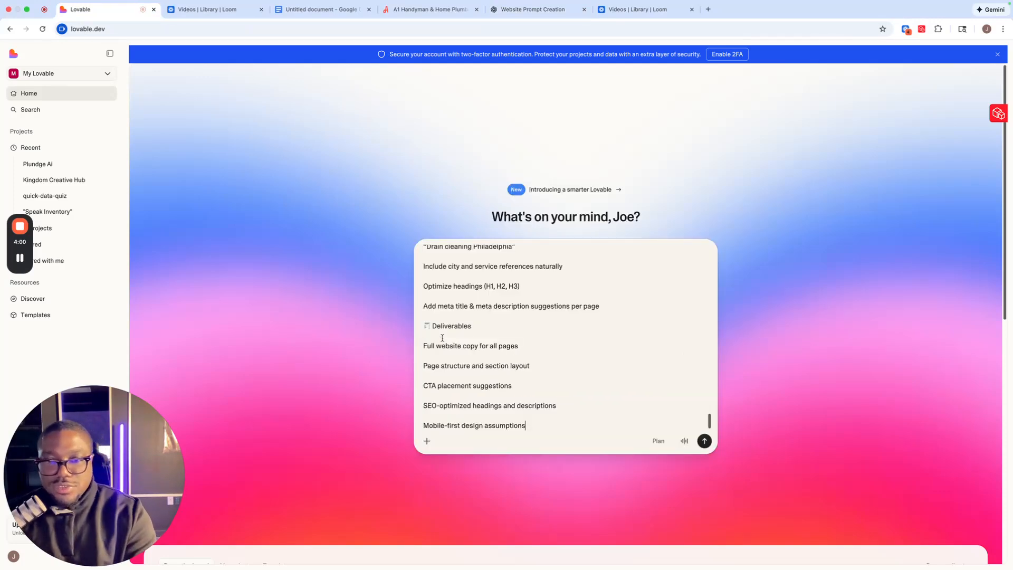
pyautogui.press('Return')
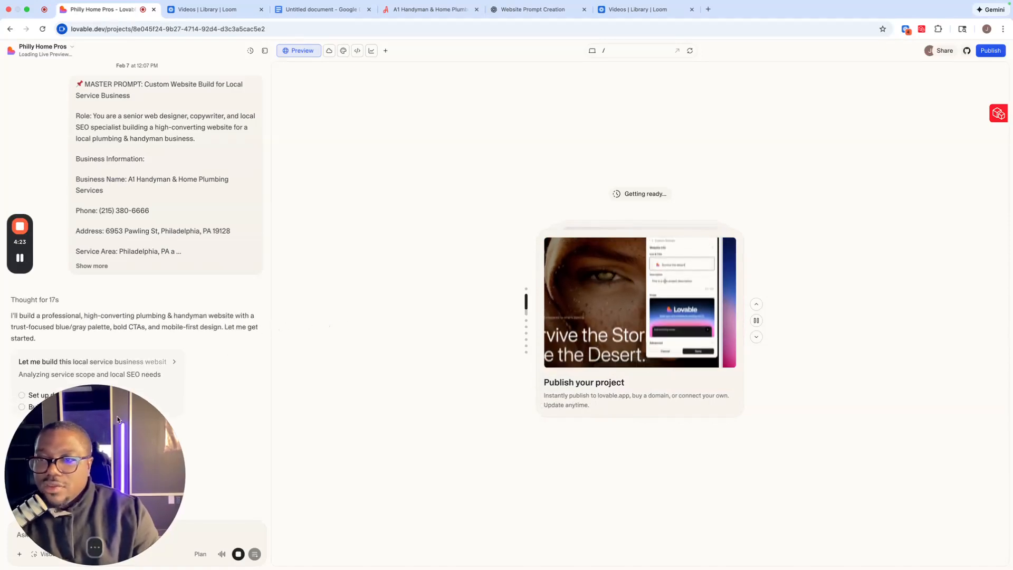
pyautogui.moveTo(90, 435); pyautogui.dragTo(916, 418)
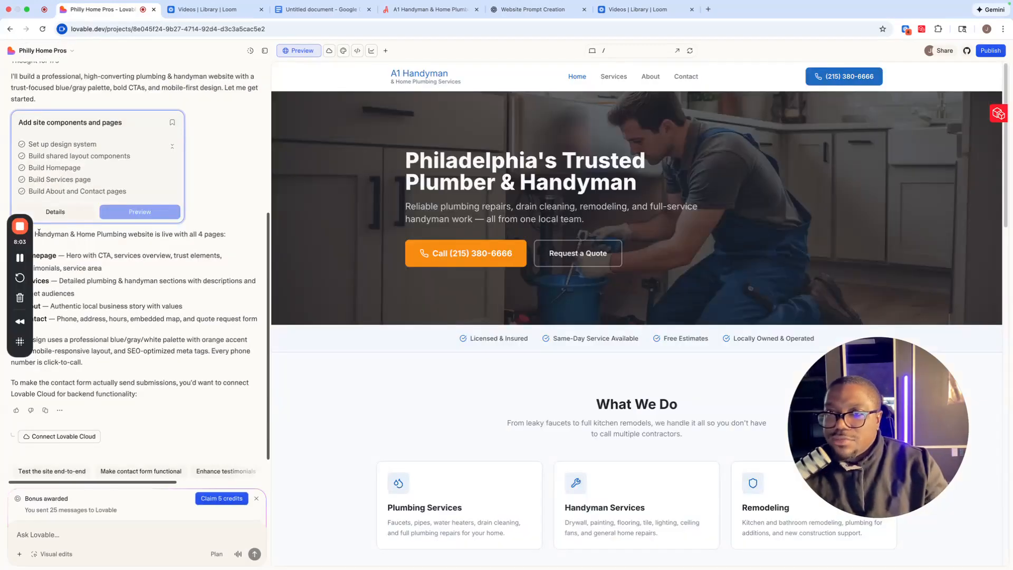
# Step: Hide the chat pane and review the generated homepage's sections from the hero to the footer
pyautogui.click(264, 52)
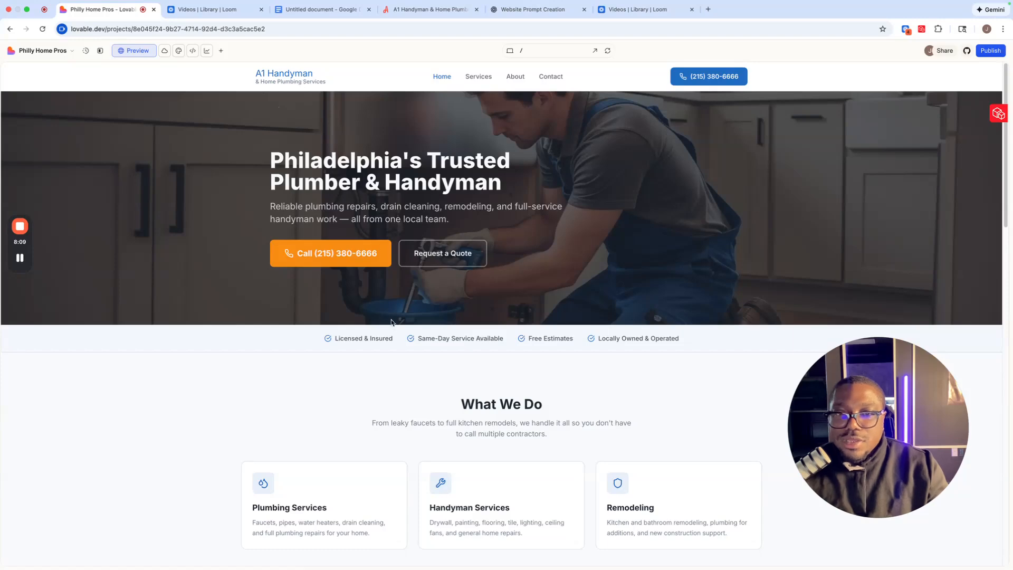
pyautogui.scroll(-6, 385, 329)
pyautogui.scroll(-2, 369, 334)
pyautogui.scroll(-4, 369, 336)
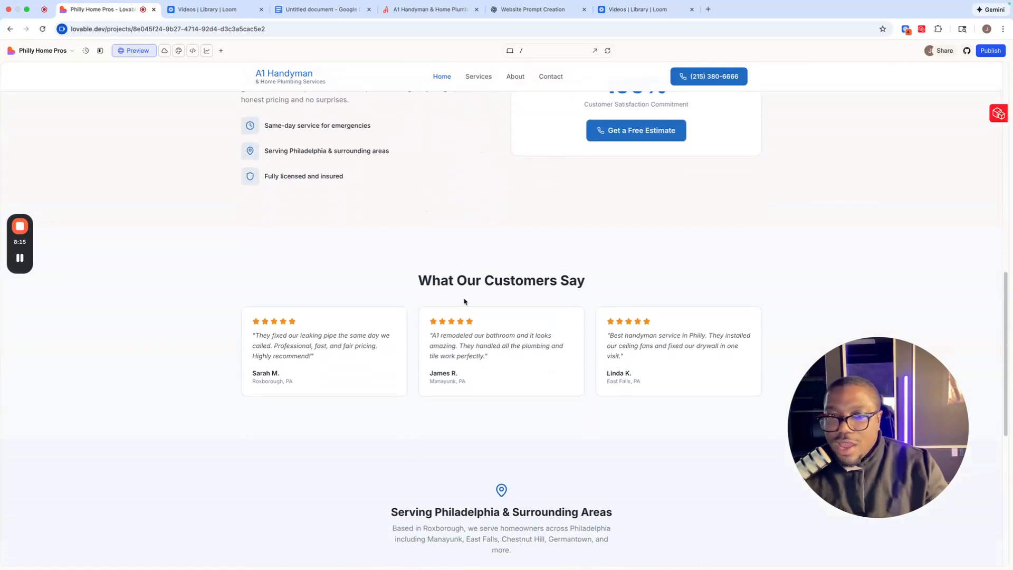
pyautogui.scroll(-7, 485, 301)
pyautogui.scroll(8, 486, 315)
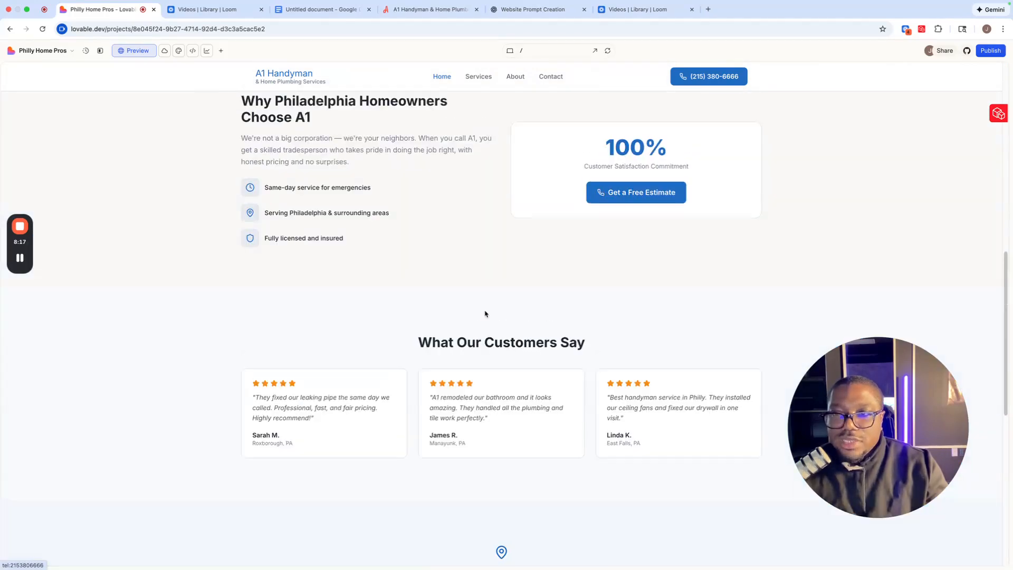
pyautogui.scroll(10, 484, 309)
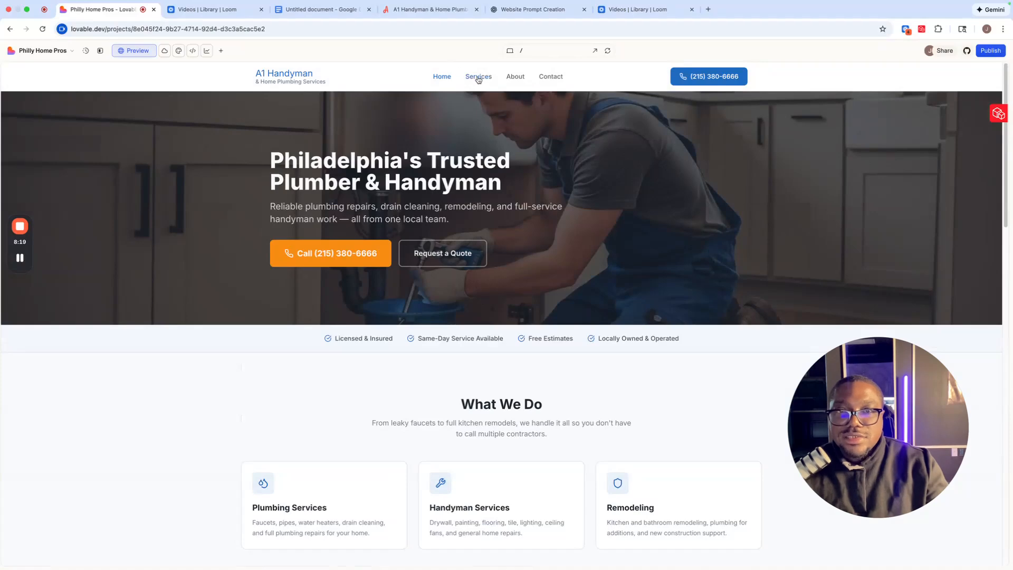
# Step: Visit the site's Services, About and Contact pages in the preview, examining the Contact page down to its footer
pyautogui.click(478, 78)
pyautogui.click(515, 77)
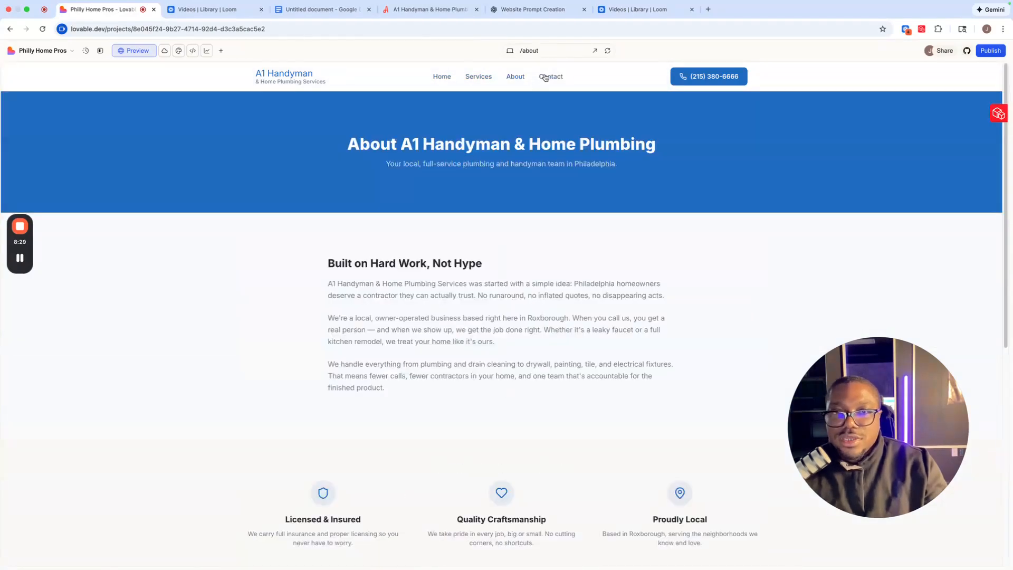
pyautogui.click(544, 77)
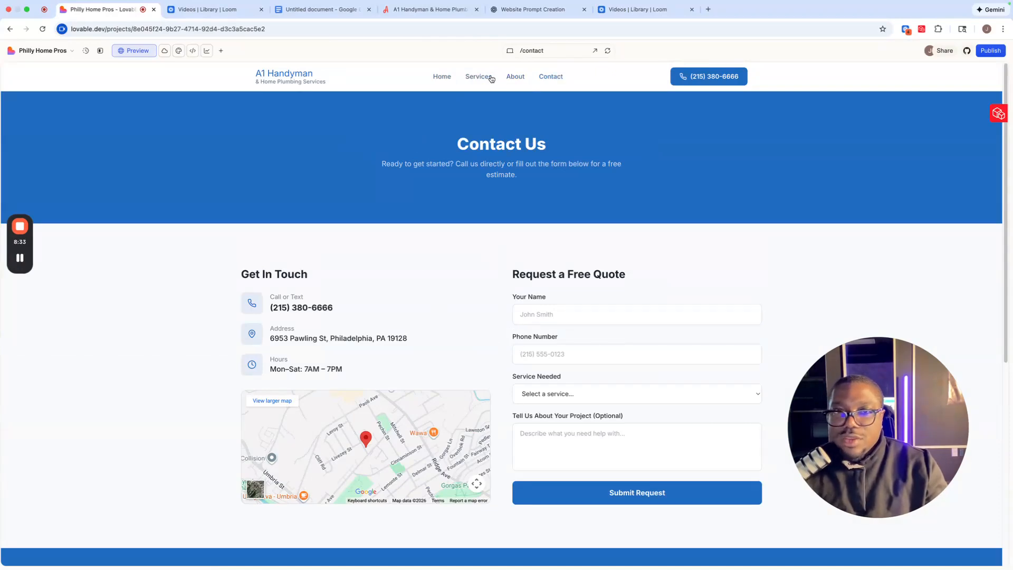
pyautogui.scroll(-5, 482, 233)
pyautogui.scroll(-5, 446, 241)
pyautogui.scroll(10, 424, 235)
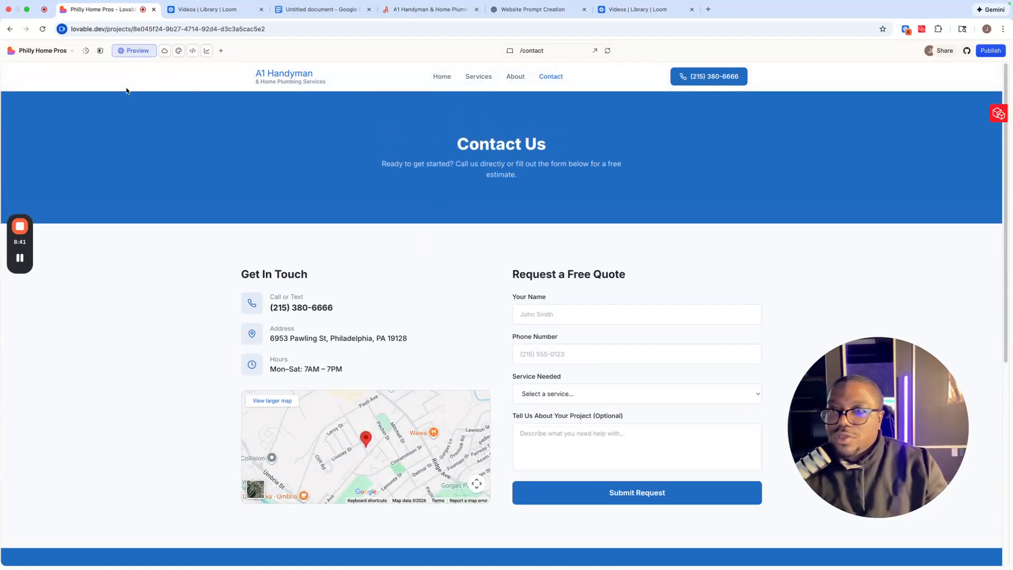
# Step: Show the chat pane again and return the site preview to the top of the Home page
pyautogui.click(100, 51)
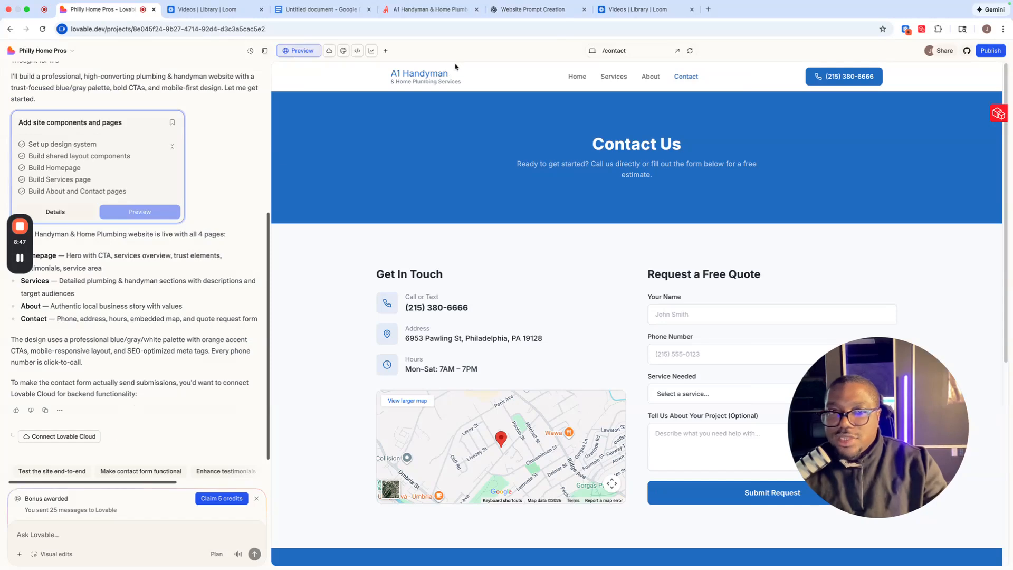
pyautogui.scroll(-6, 578, 280)
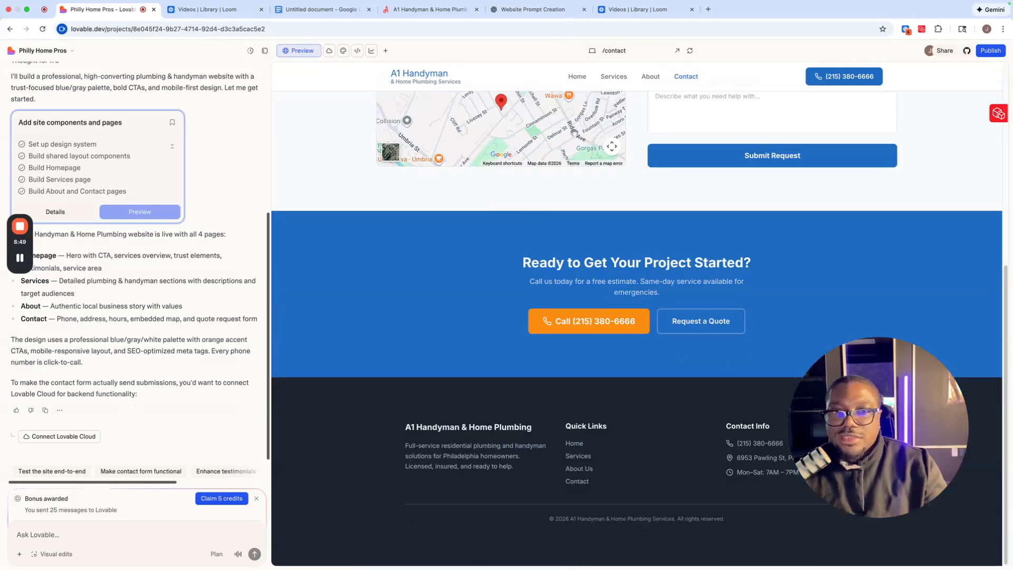
pyautogui.click(583, 78)
pyautogui.scroll(15, 449, 262)
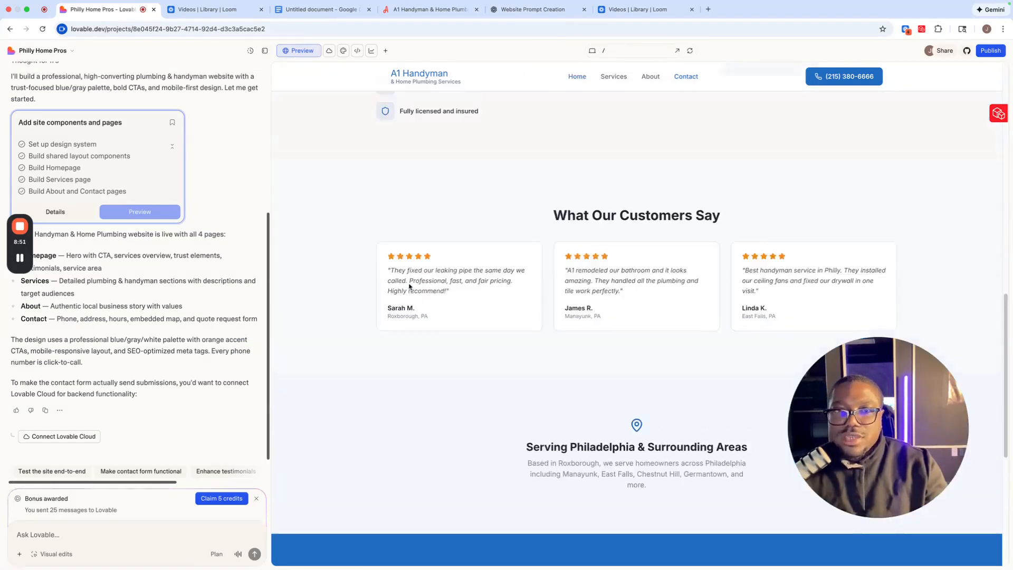
# Step: Ask Lovable to "add more context and graphics to the homepage for a more compelling user experience"
pyautogui.click(48, 536)
pyautogui.write('add m')
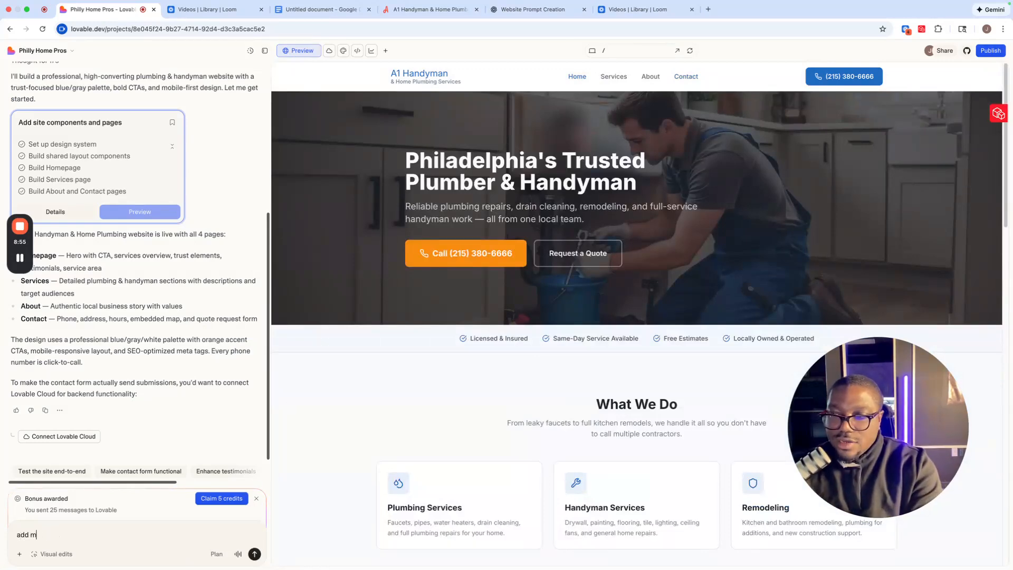
pyautogui.write('ore conrte')
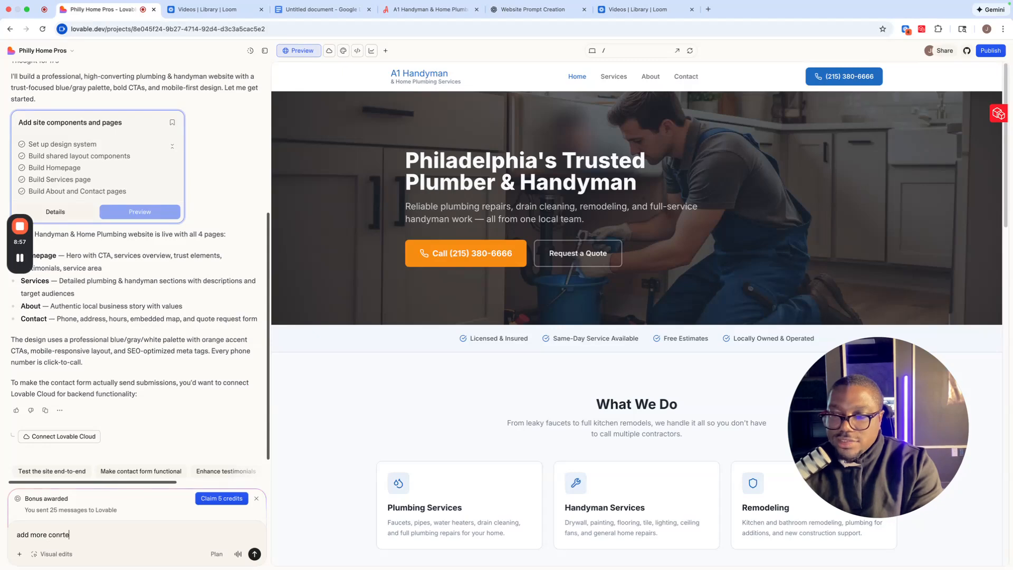
pyautogui.press('BackSpace')
pyautogui.press('BackSpace')
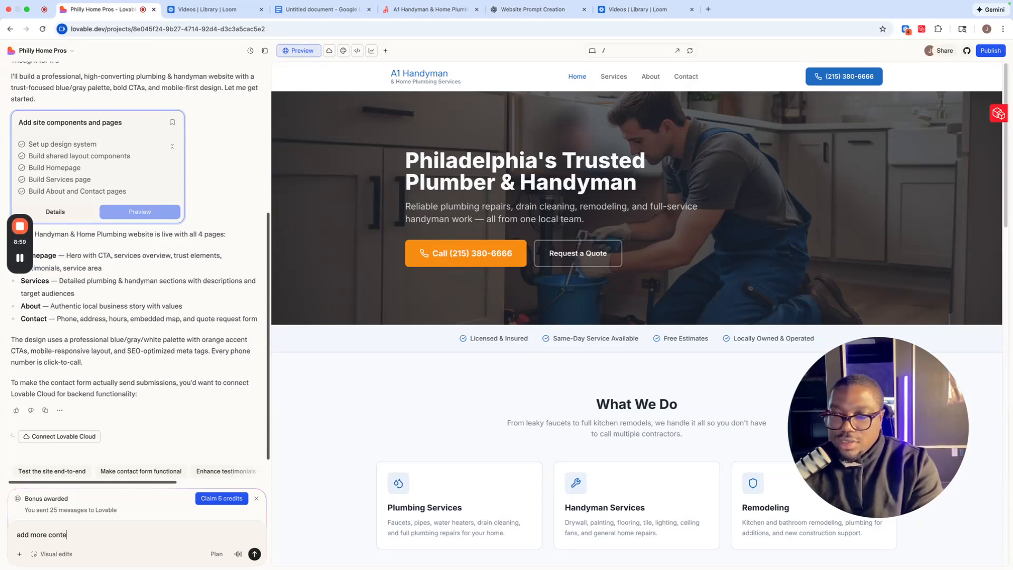
pyautogui.write('text and graphics')
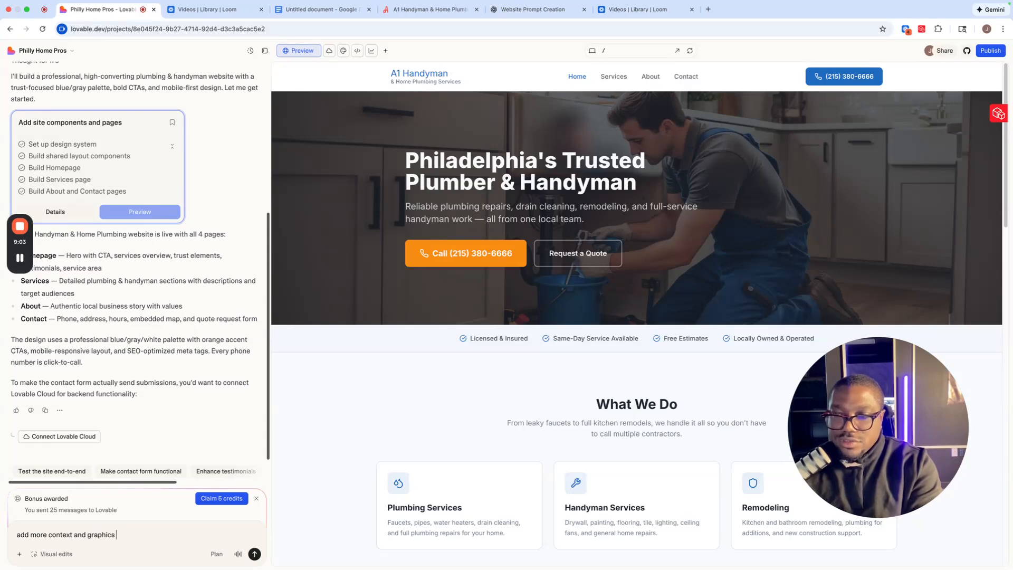
pyautogui.write(' to the homepage for a more compeelin')
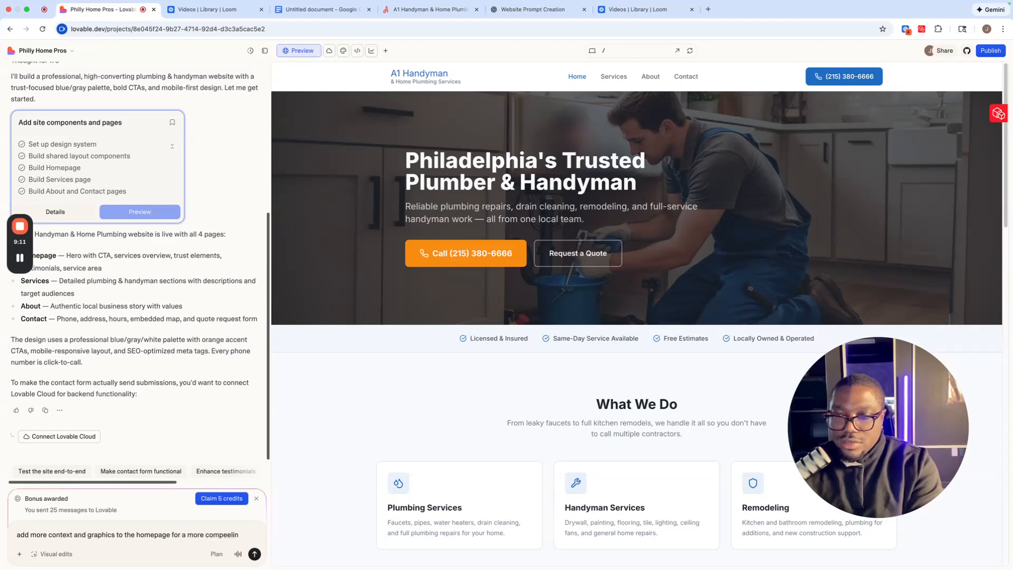
pyautogui.press('BackSpace')
pyautogui.press('BackSpace')
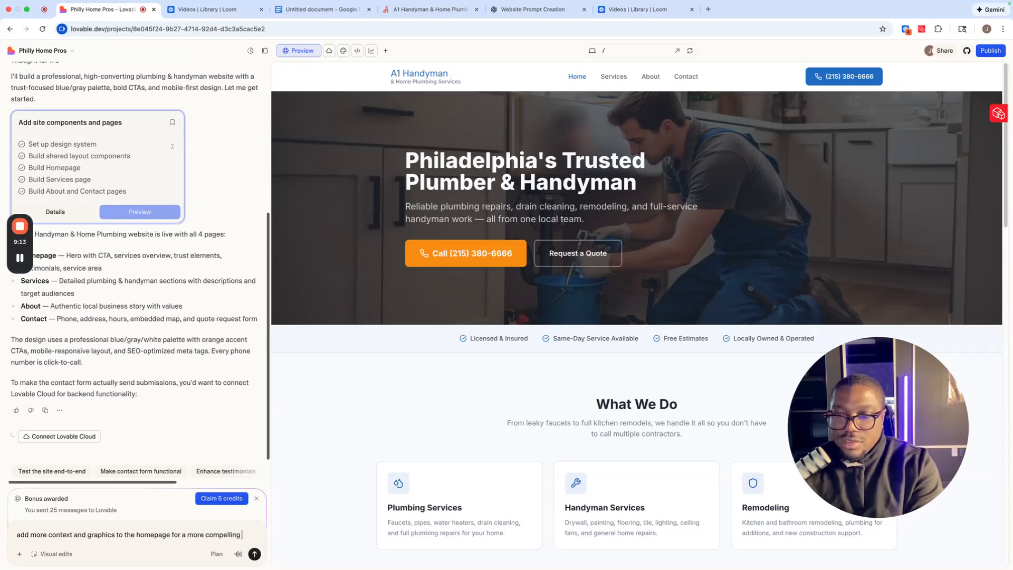
pyautogui.write('r ex')
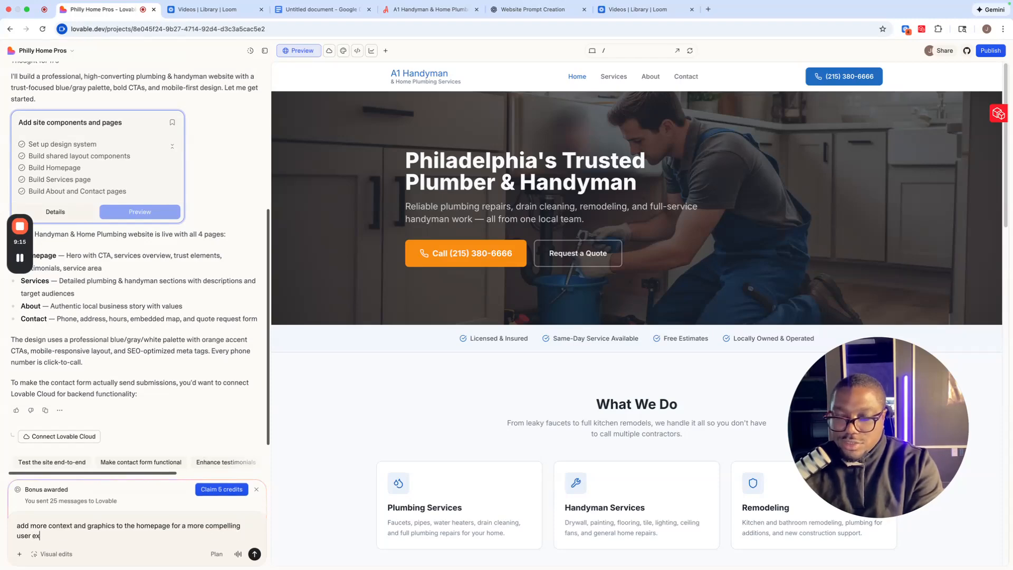
pyautogui.write('perience')
pyautogui.press('Return')
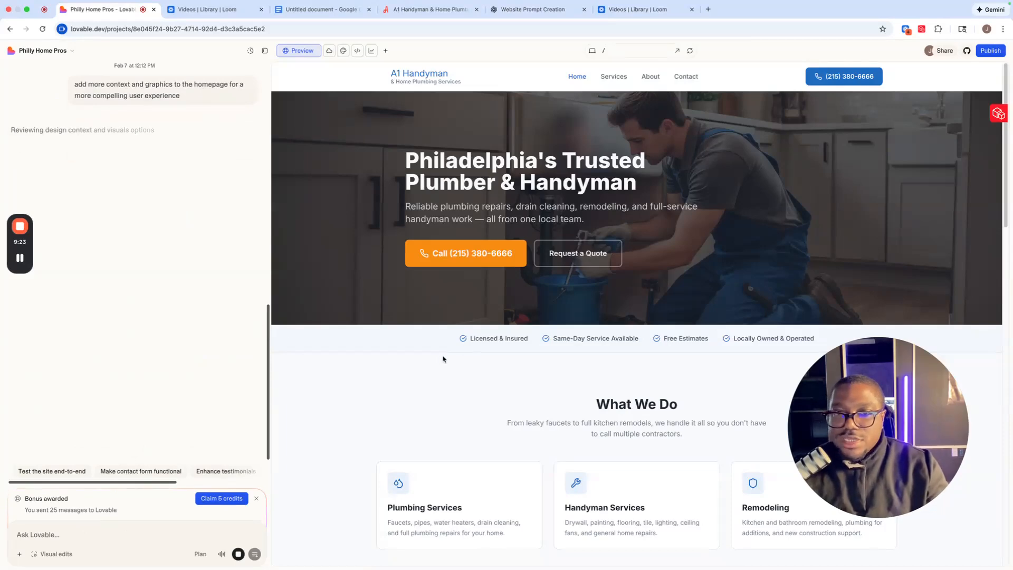
# Step: Look over the current homepage preview down to the footer and back to the hero section
pyautogui.scroll(-15, 435, 389)
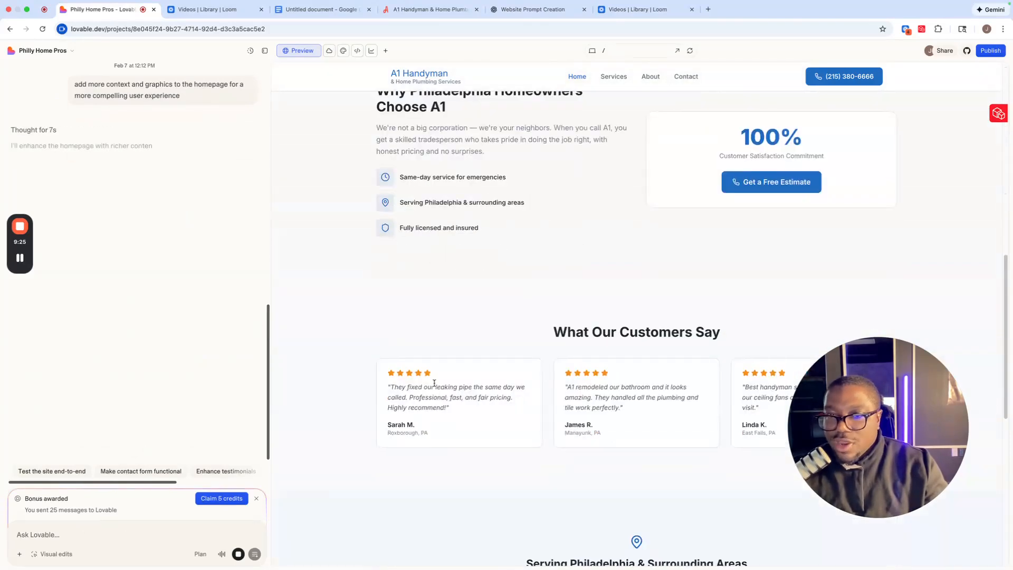
pyautogui.scroll(-3, 432, 385)
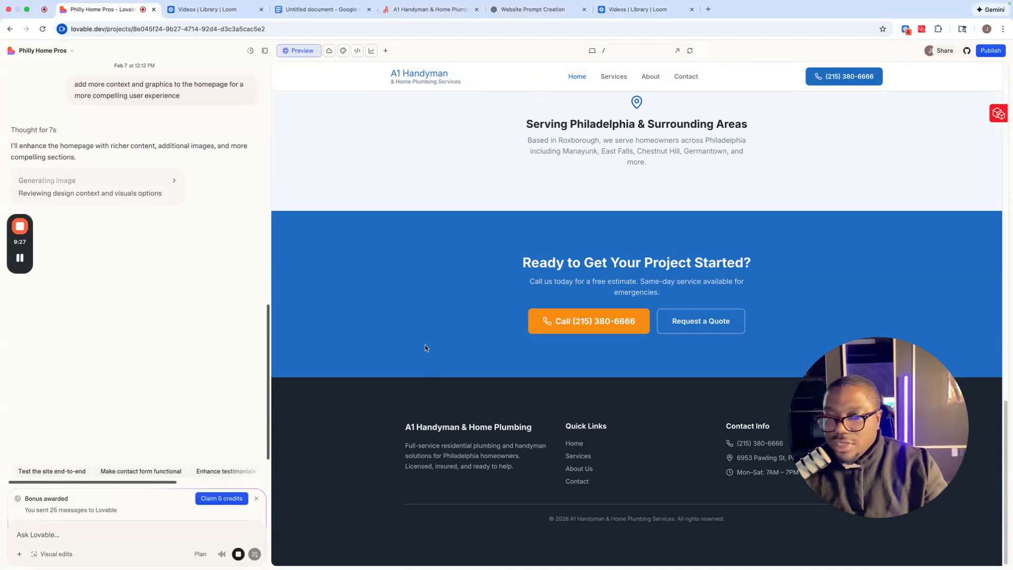
pyautogui.scroll(10, 427, 347)
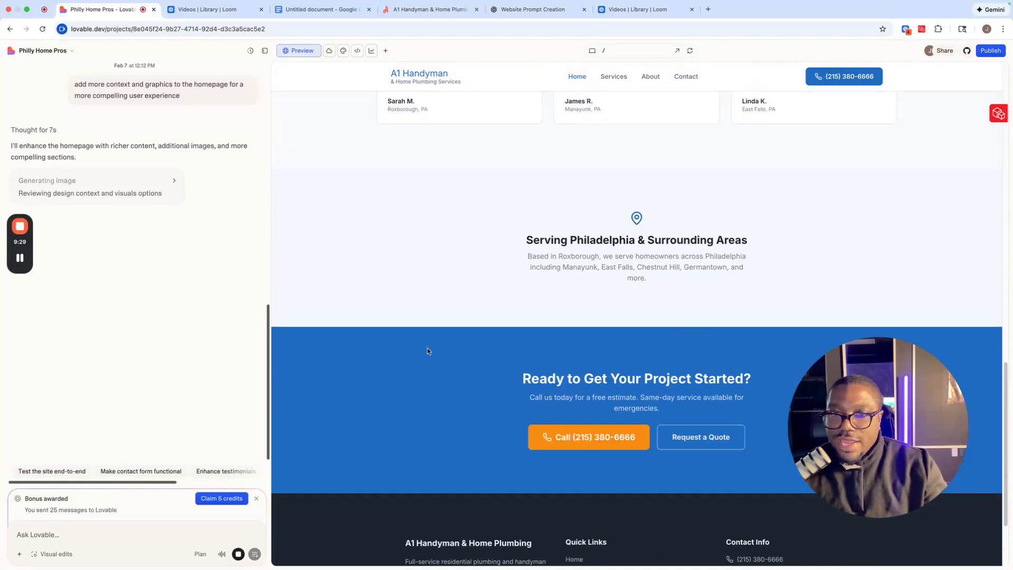
pyautogui.scroll(10, 428, 349)
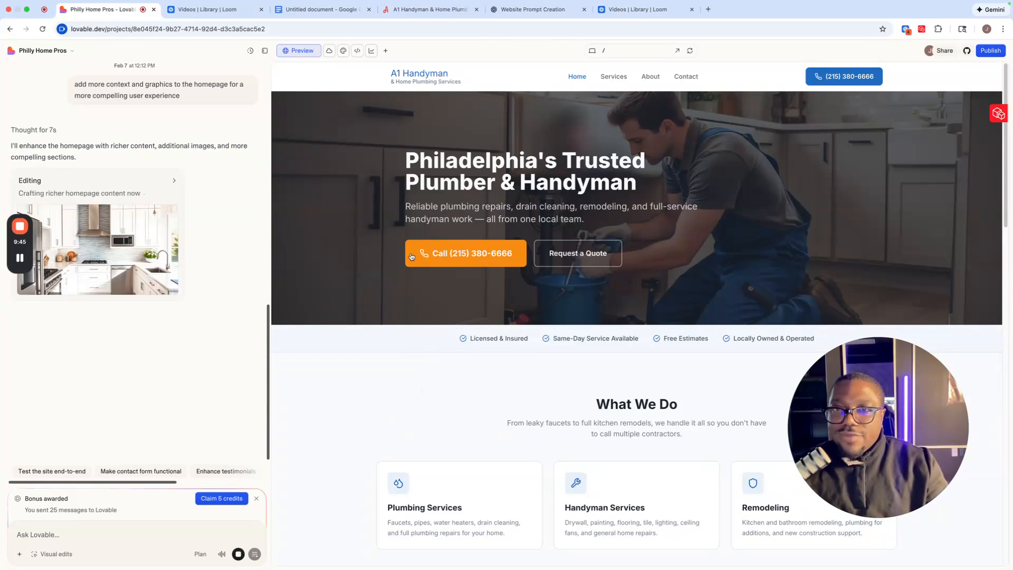
# Step: Look at the project's Cloud and Design views, returning to the site preview after each
pyautogui.click(331, 52)
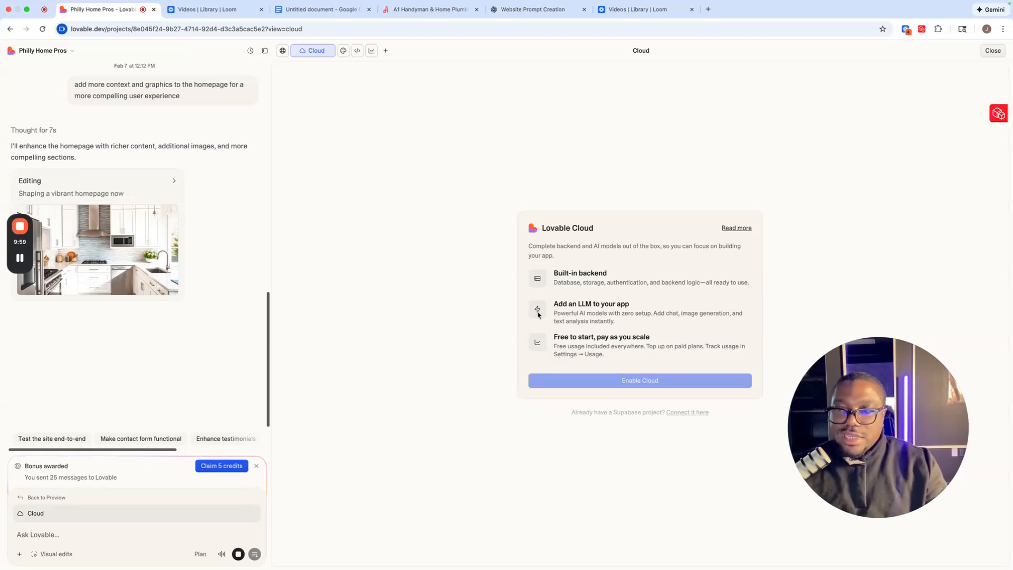
pyautogui.click(283, 50)
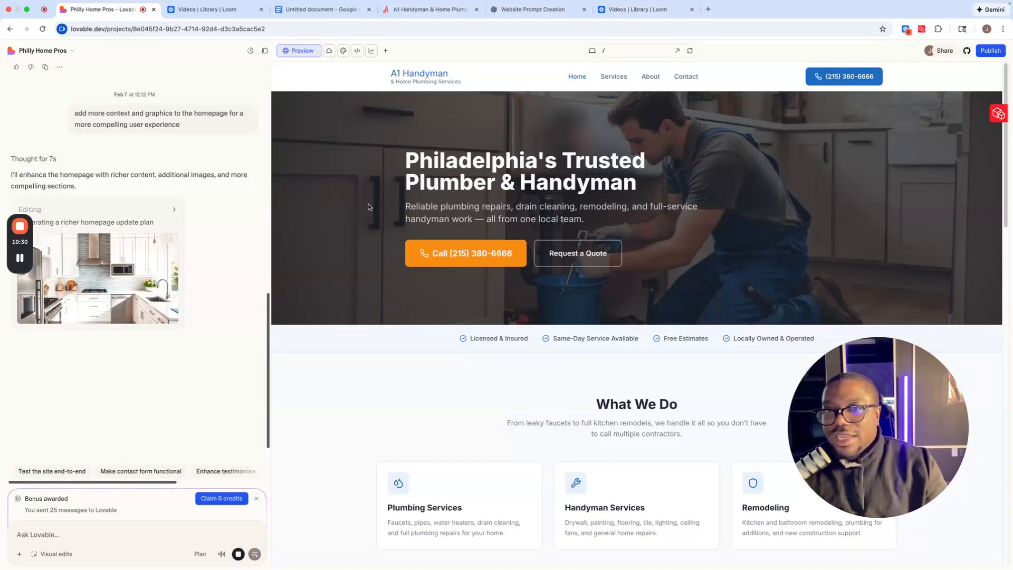
pyautogui.click(343, 53)
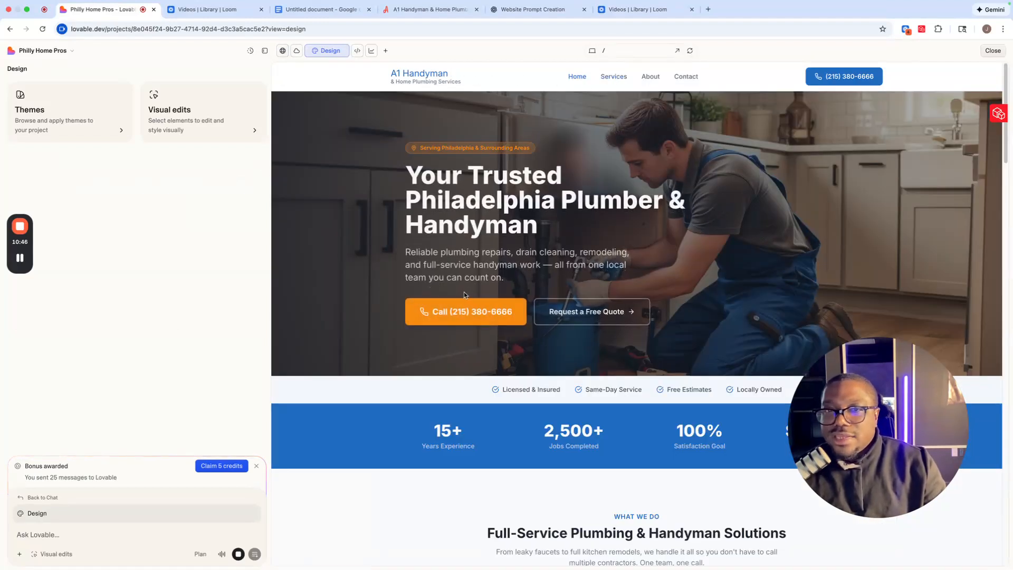
pyautogui.click(282, 53)
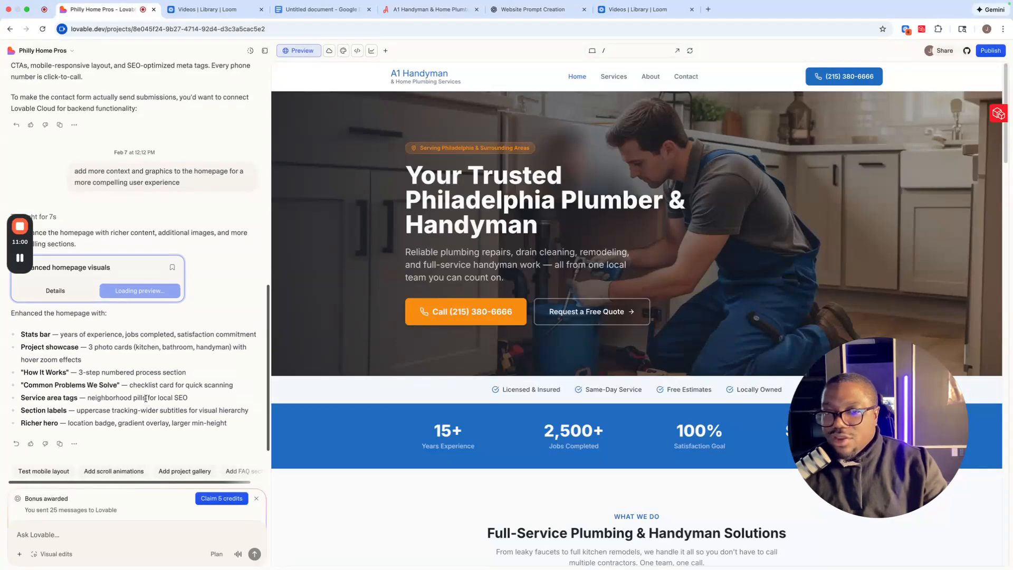
# Step: Look over the enhanced homepage preview from the hero section down to the footer and return to its beginning
pyautogui.scroll(-10, 596, 354)
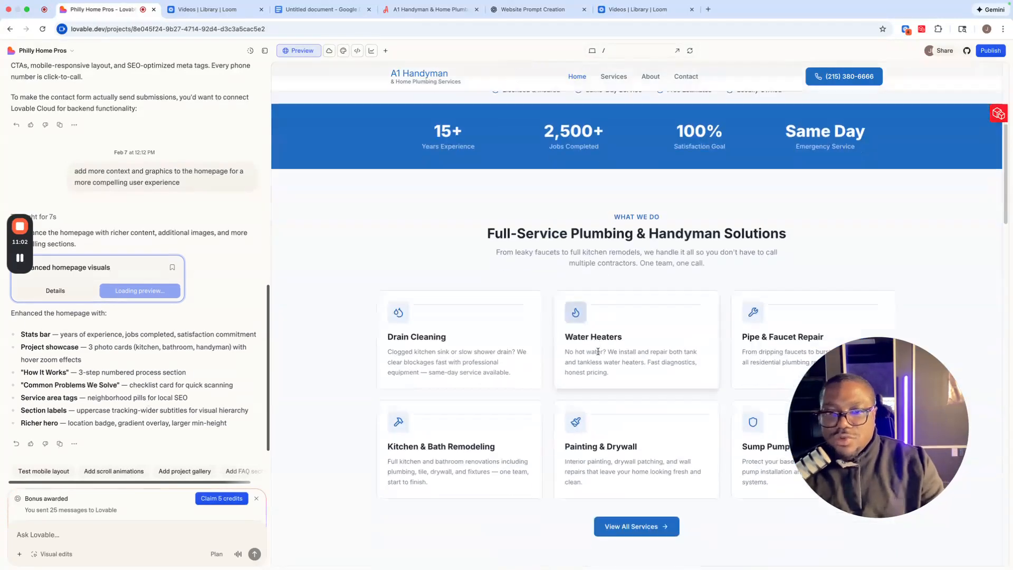
pyautogui.scroll(3, 601, 354)
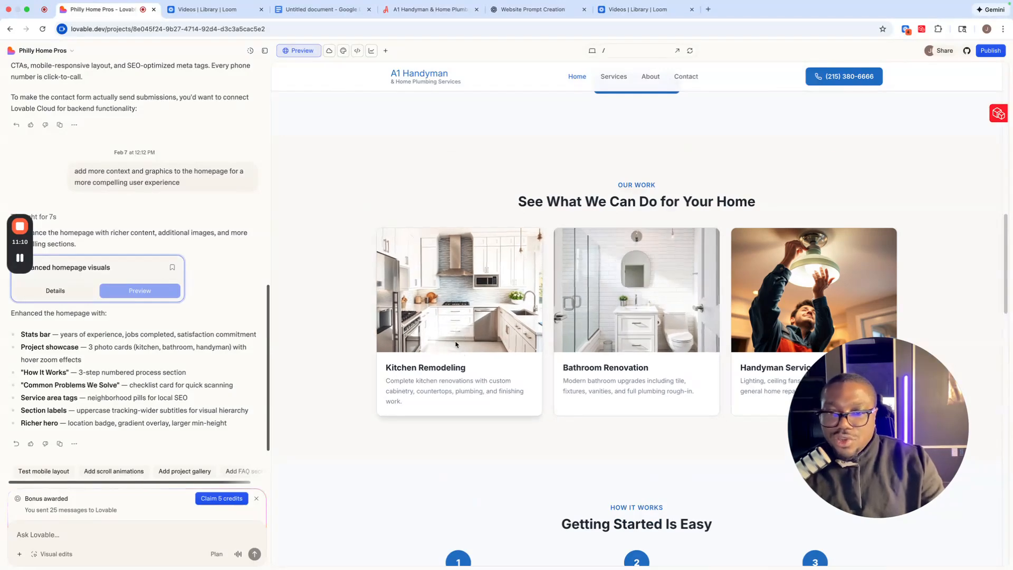
pyautogui.scroll(-6, 599, 427)
pyautogui.scroll(-5, 598, 428)
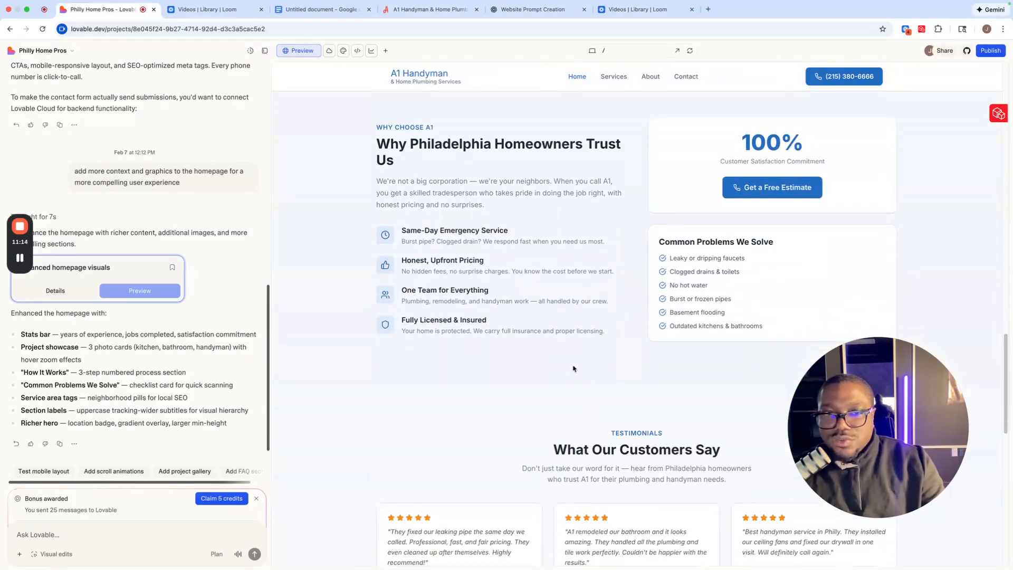
pyautogui.scroll(-10, 573, 368)
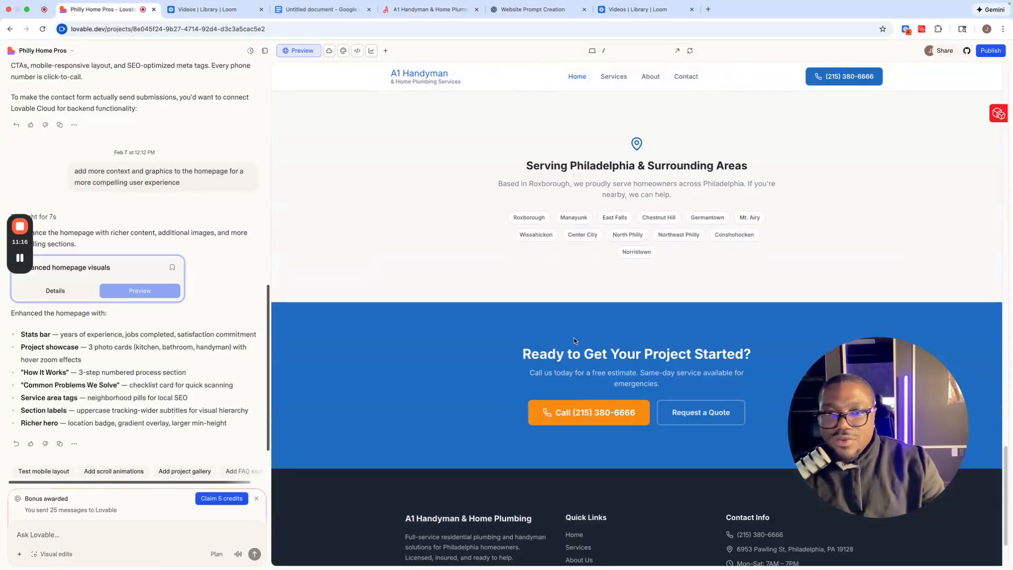
pyautogui.scroll(3, 573, 350)
pyautogui.scroll(-5, 647, 363)
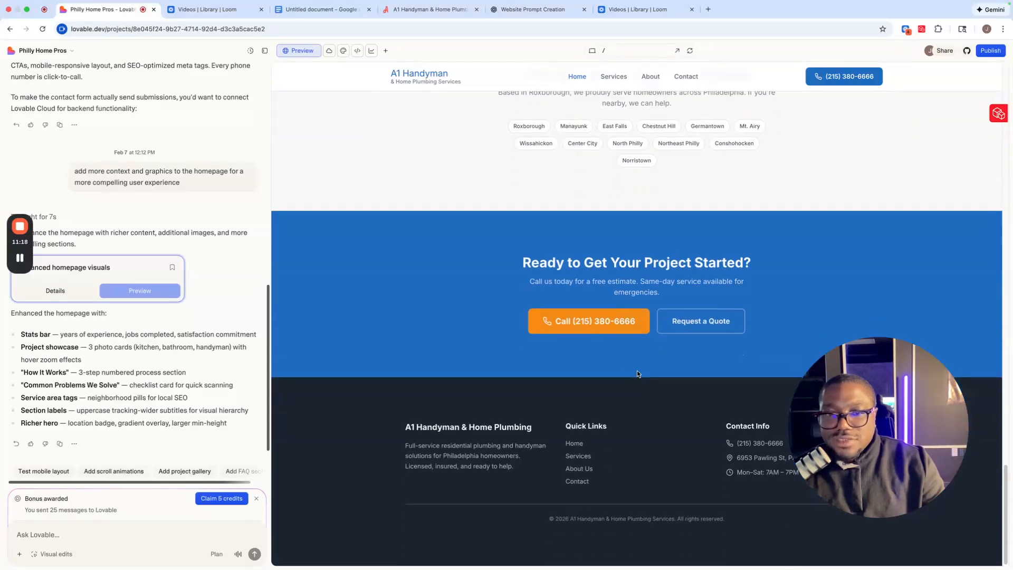
pyautogui.scroll(10, 622, 361)
pyautogui.scroll(15, 623, 361)
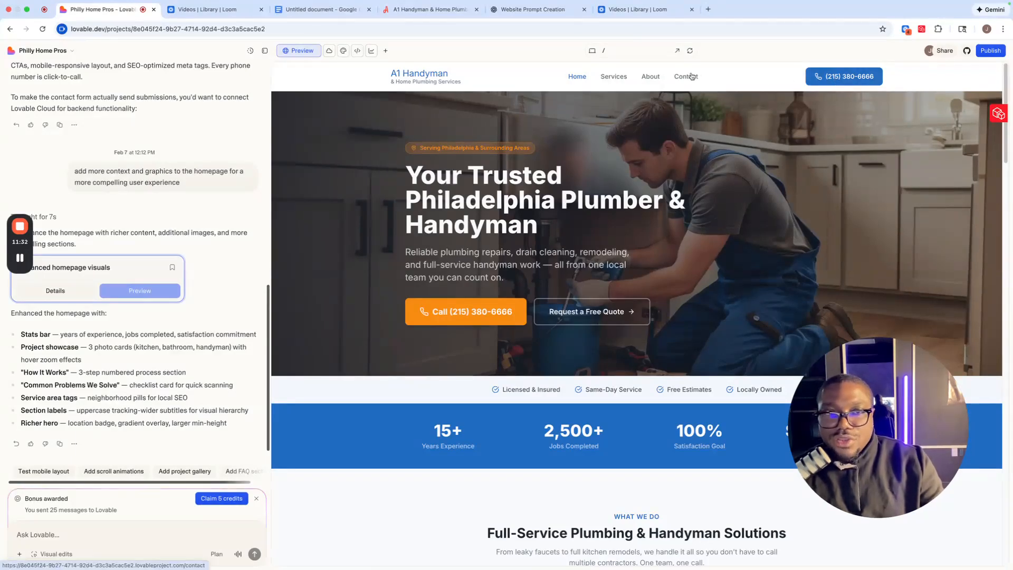
# Step: Open the site's Services page, check the business details in the Google Docs document, and review the plumbing and handyman services down to the footer
pyautogui.click(608, 79)
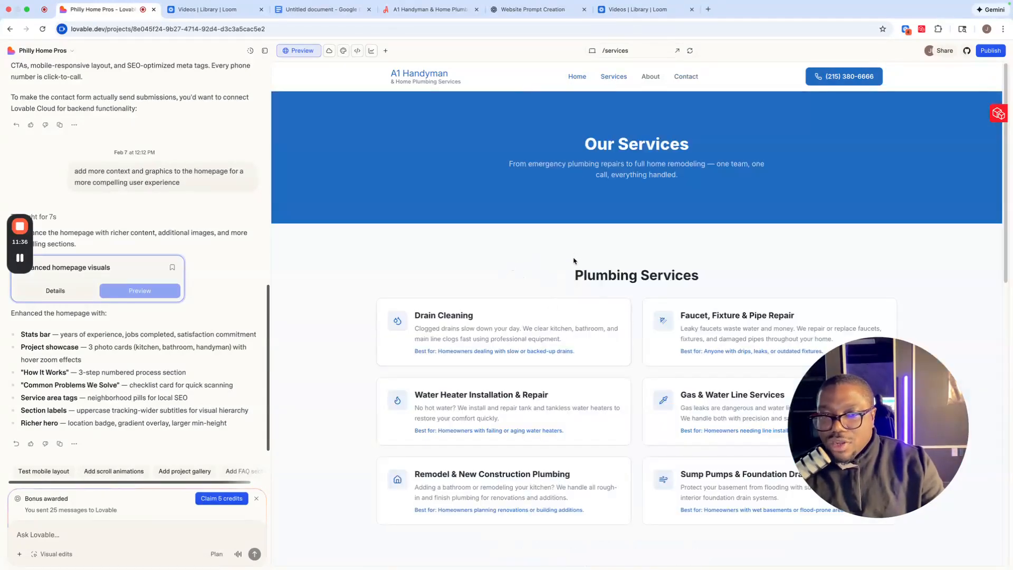
pyautogui.click(320, 10)
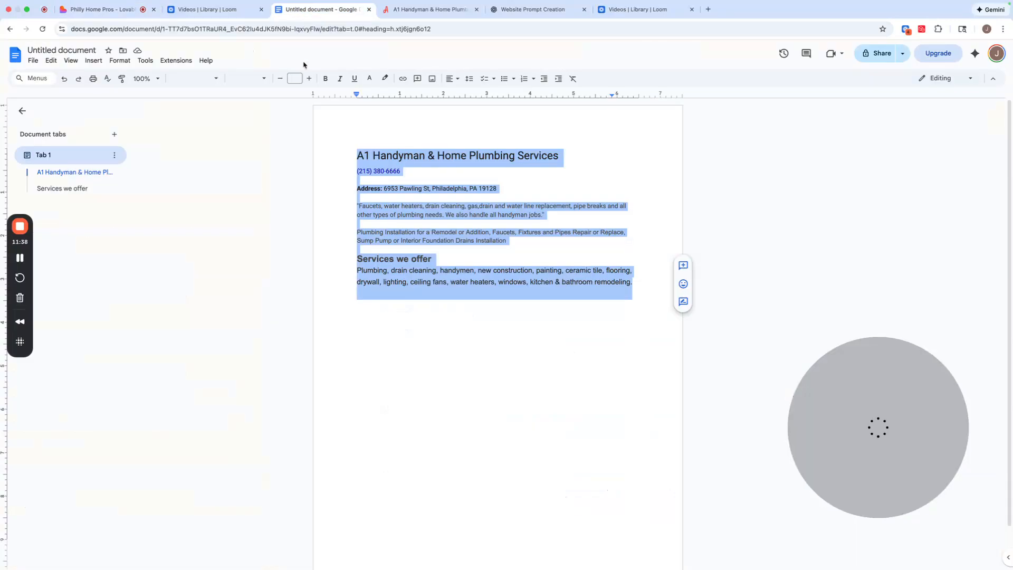
pyautogui.click(103, 11)
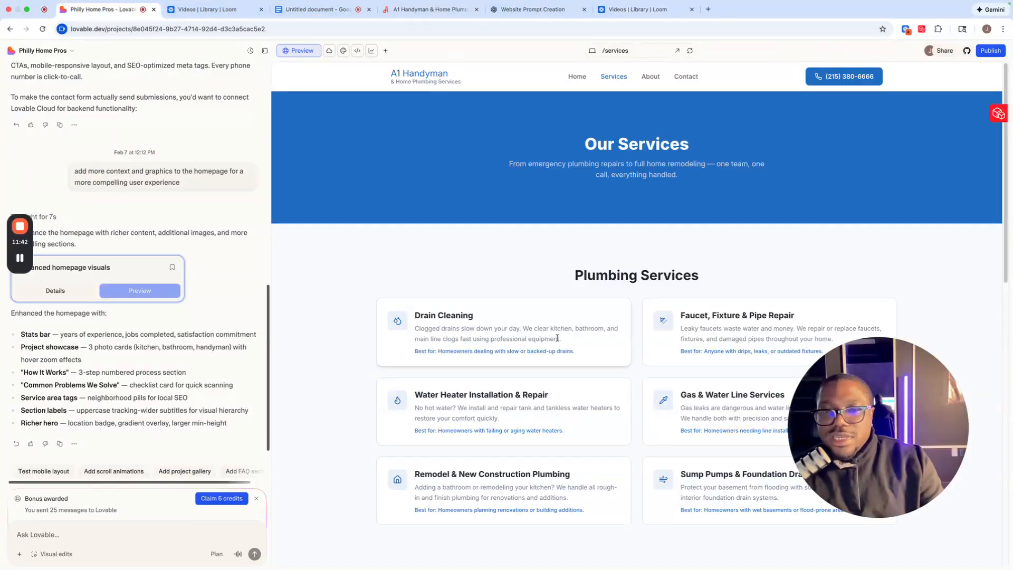
pyautogui.scroll(-2, 623, 280)
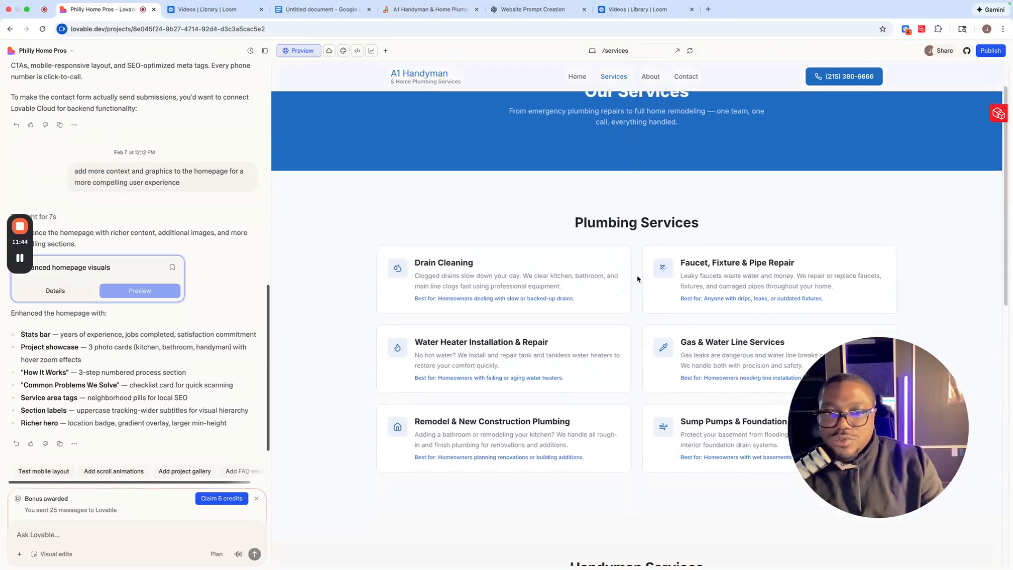
pyautogui.scroll(-5, 637, 279)
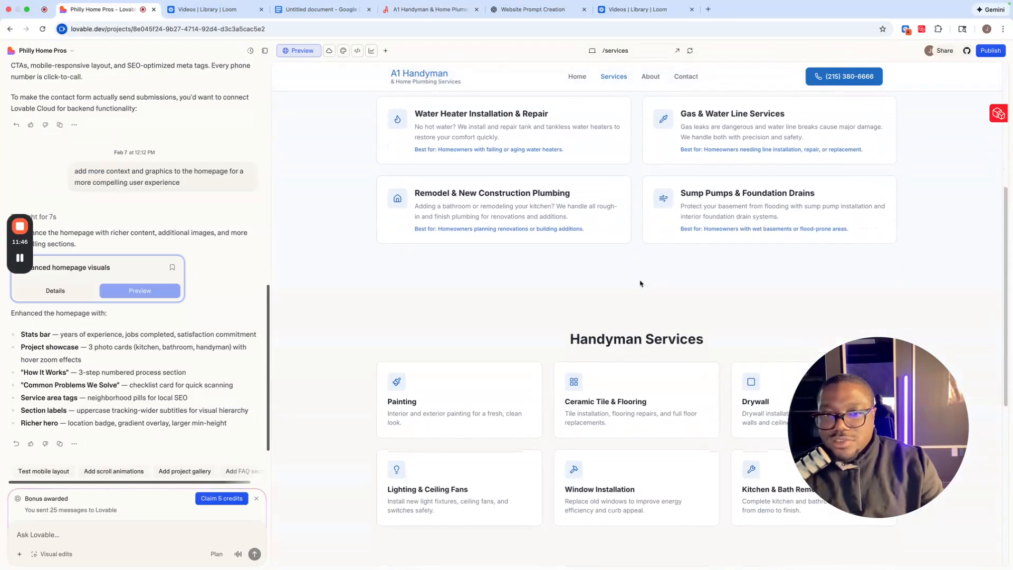
pyautogui.scroll(-2, 640, 283)
pyautogui.scroll(5, 640, 284)
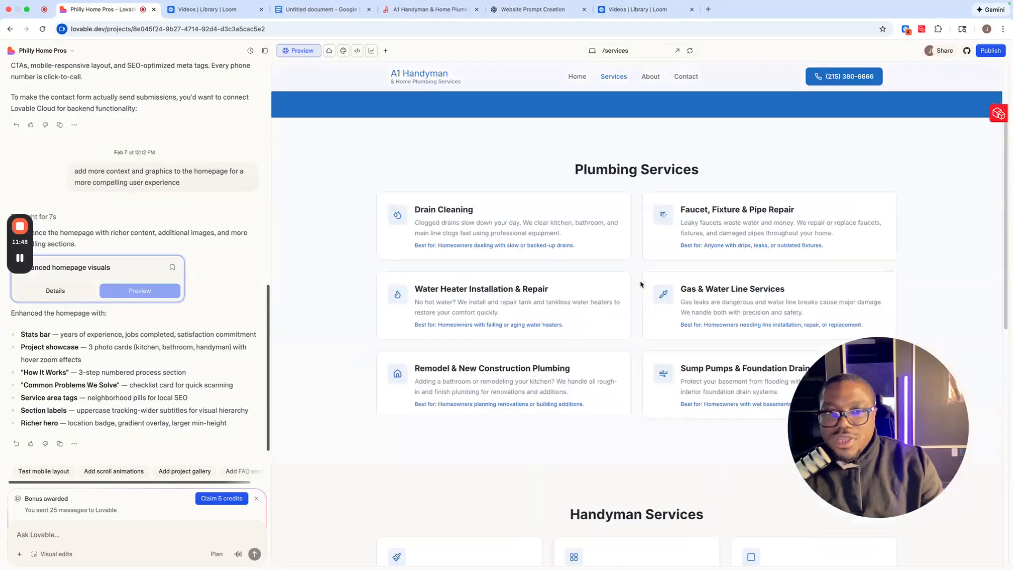
pyautogui.scroll(-3, 629, 365)
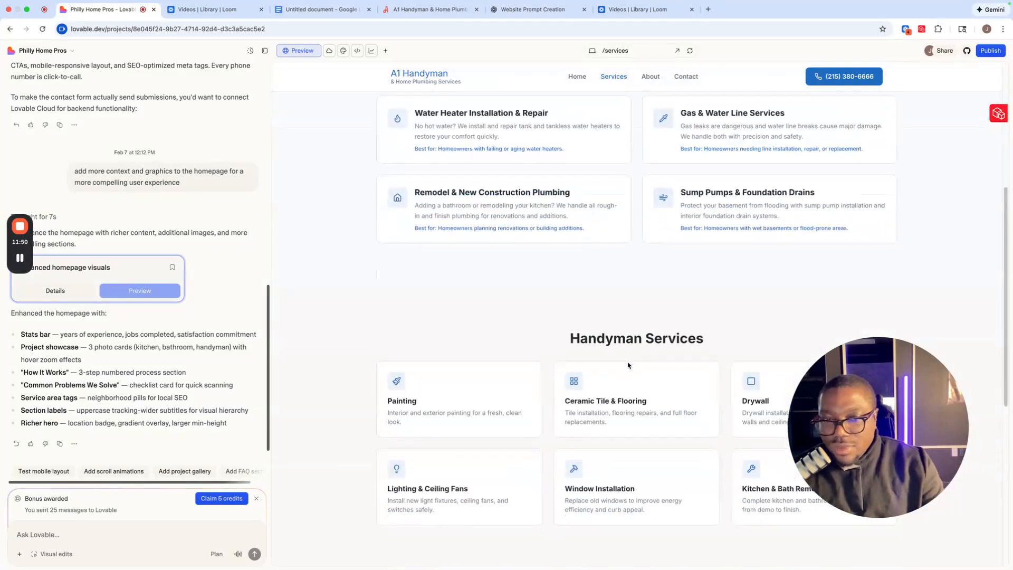
pyautogui.scroll(-6, 628, 364)
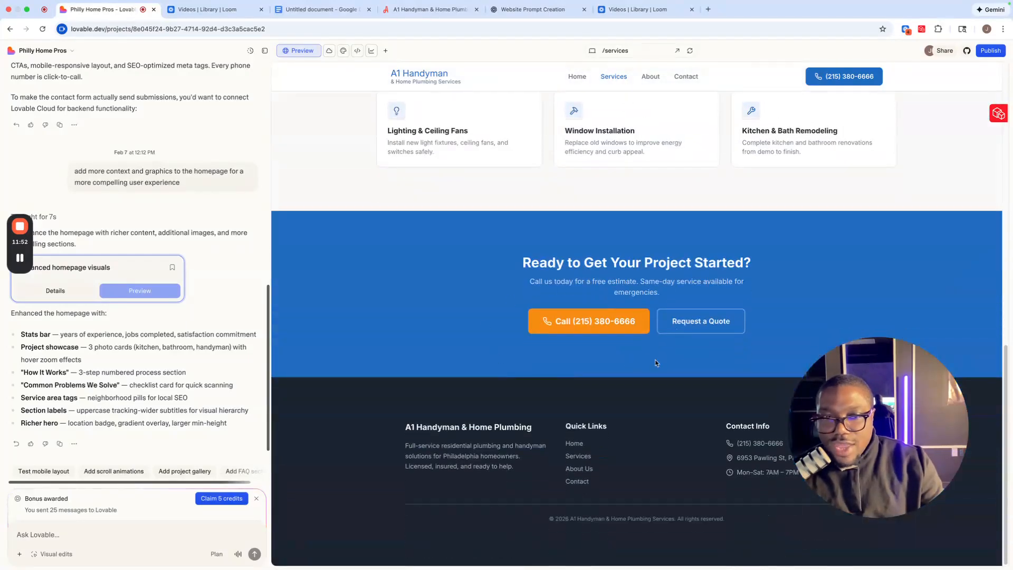
# Step: Follow the Request a Quote link to the Contact page and review its contact details, map and quote form down to the footer
pyautogui.click(685, 323)
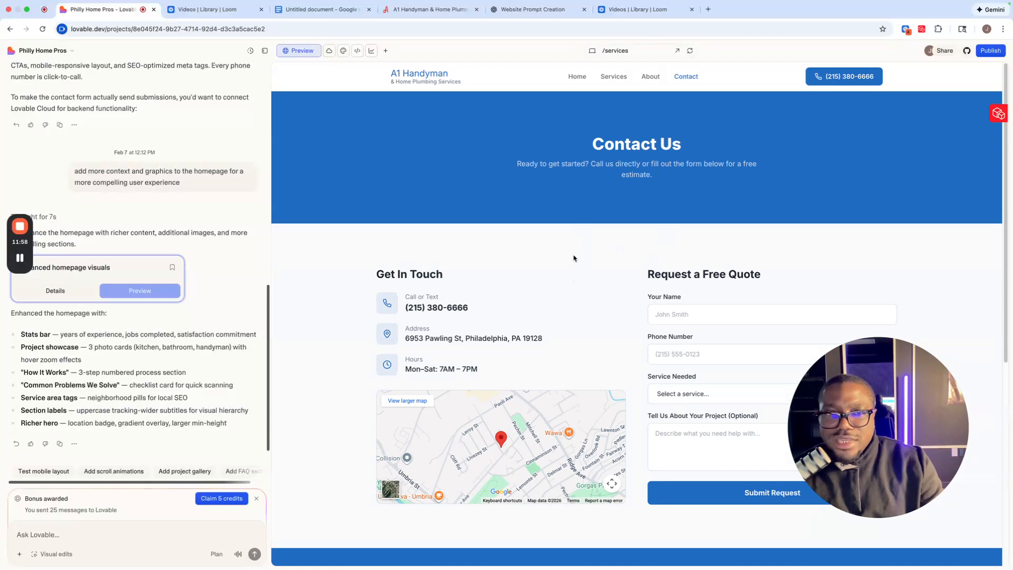
pyautogui.scroll(-1, 633, 283)
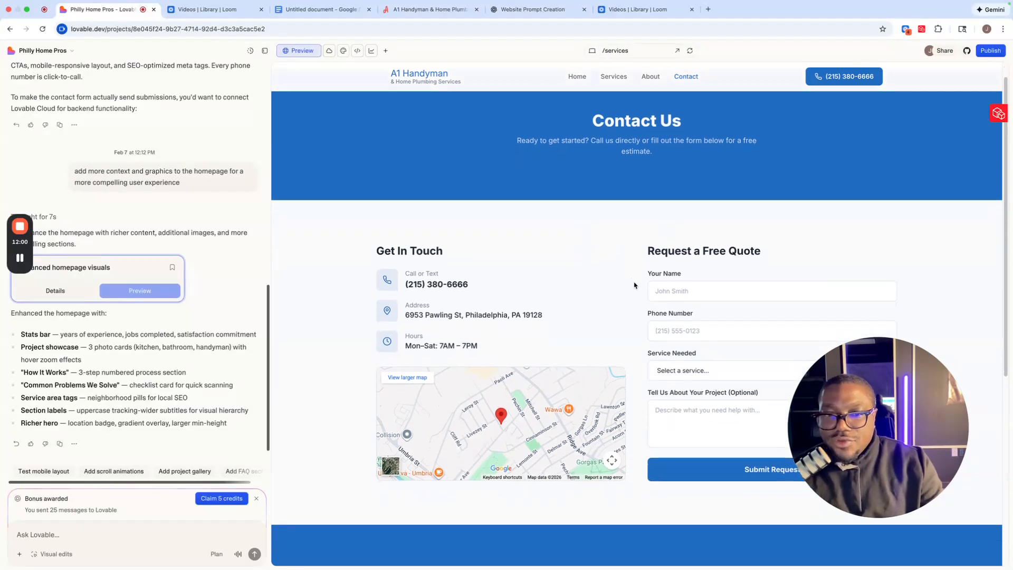
pyautogui.scroll(-5, 634, 285)
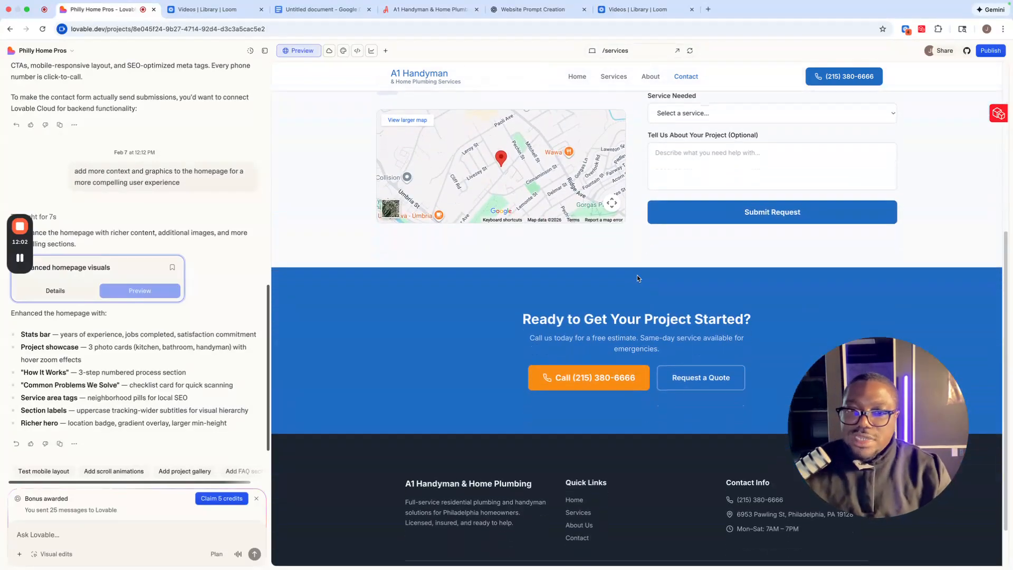
pyautogui.scroll(-1, 634, 290)
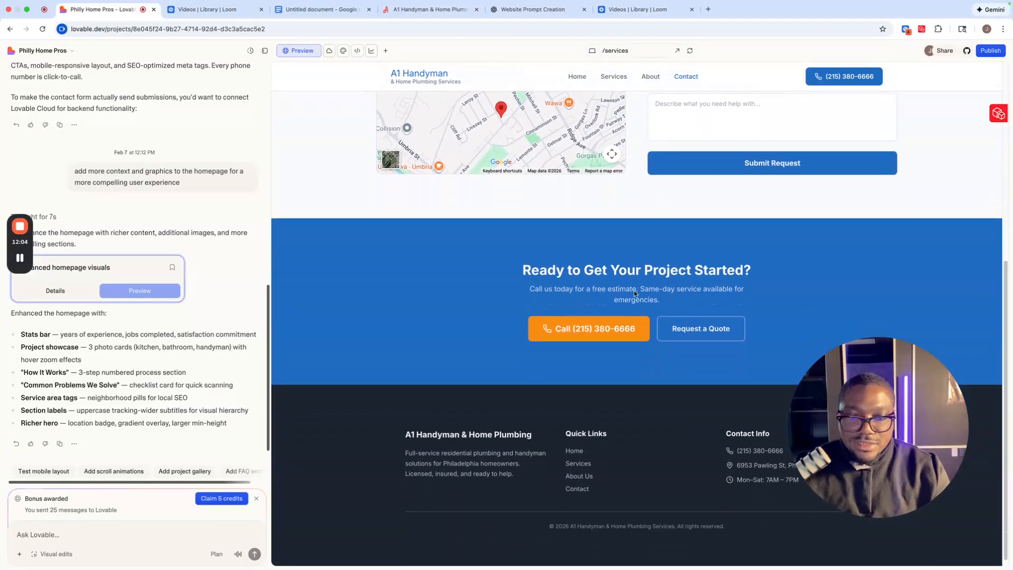
pyautogui.scroll(6, 638, 289)
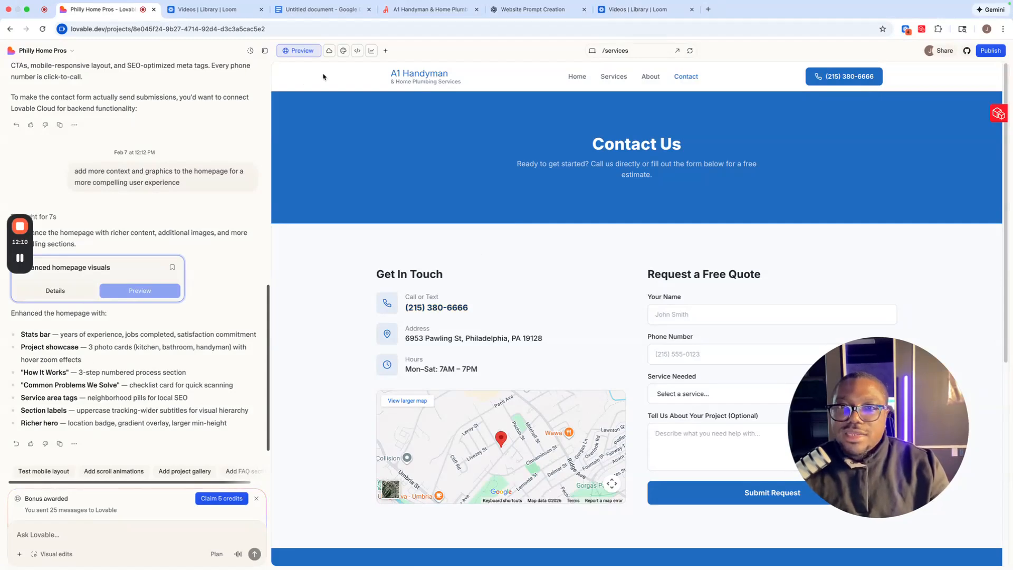
# Step: Look at the project's public and src folders in the Code view and at the Analytics view, returning to the site preview
pyautogui.click(357, 51)
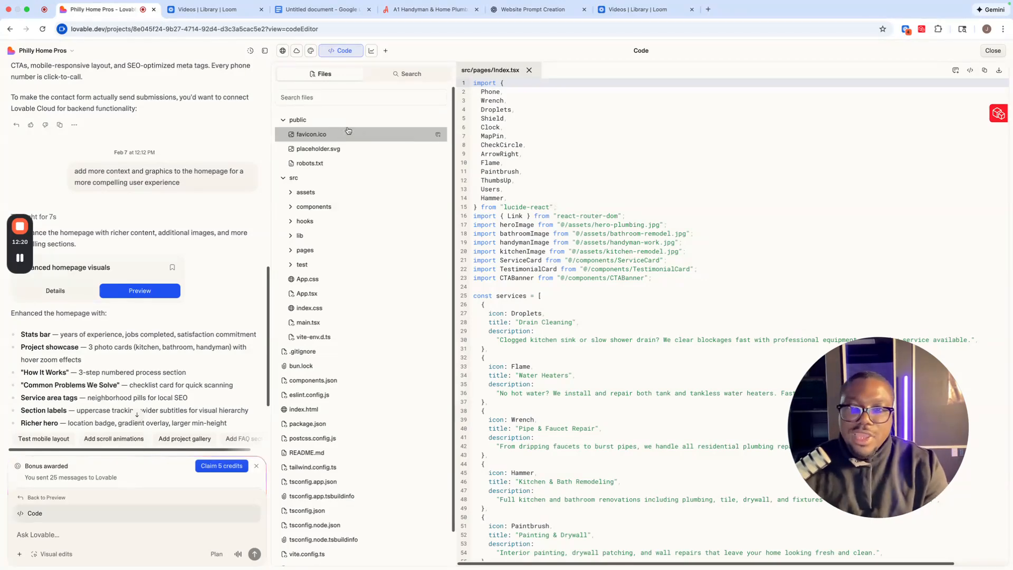
pyautogui.click(282, 119)
pyautogui.click(283, 137)
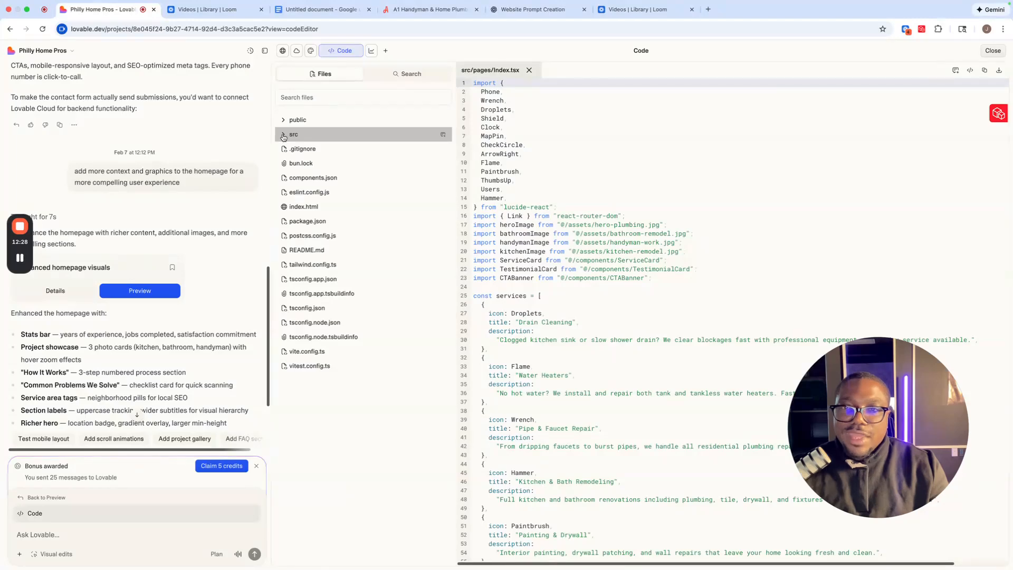
pyautogui.click(283, 136)
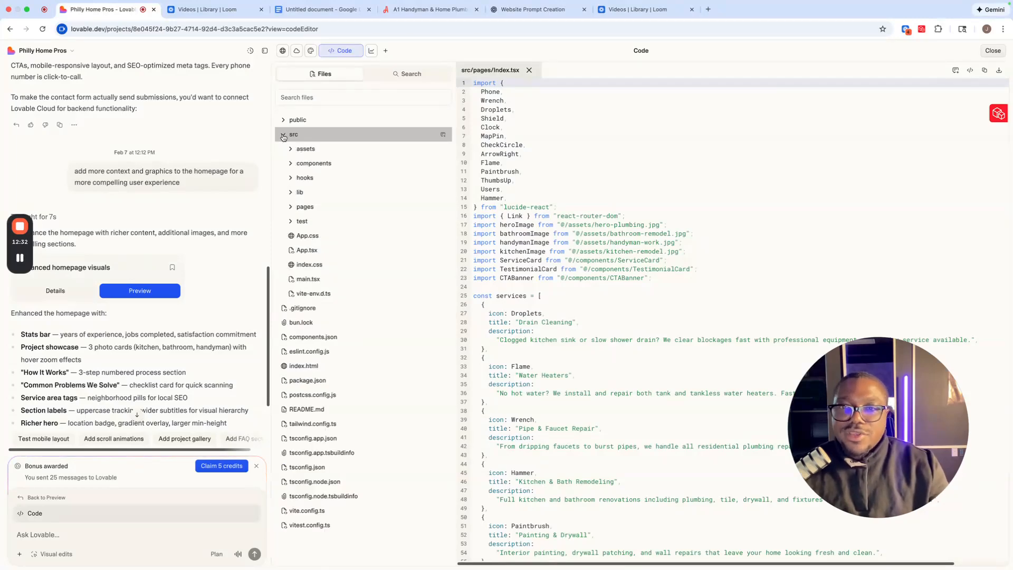
pyautogui.click(283, 136)
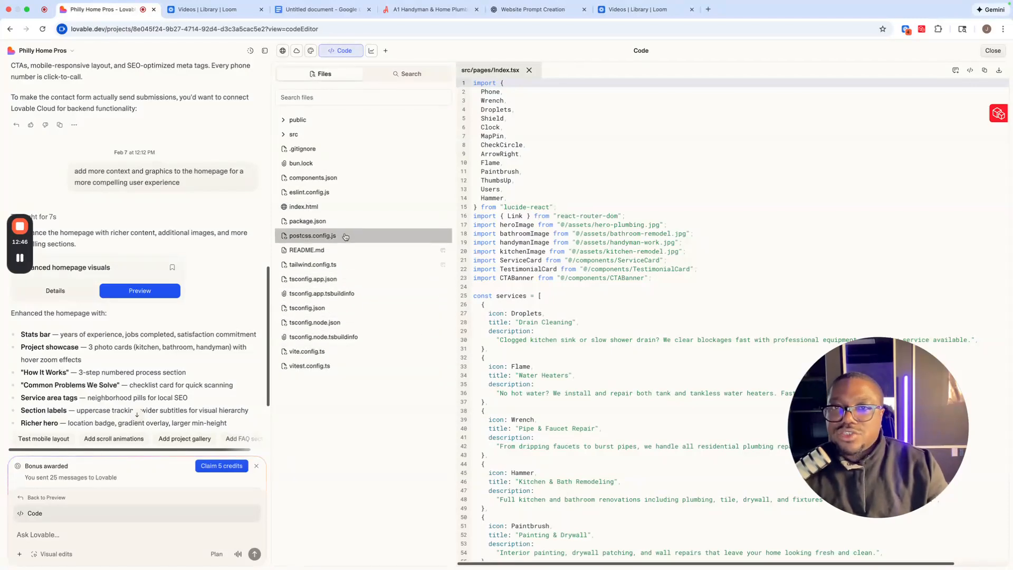
pyautogui.click(371, 52)
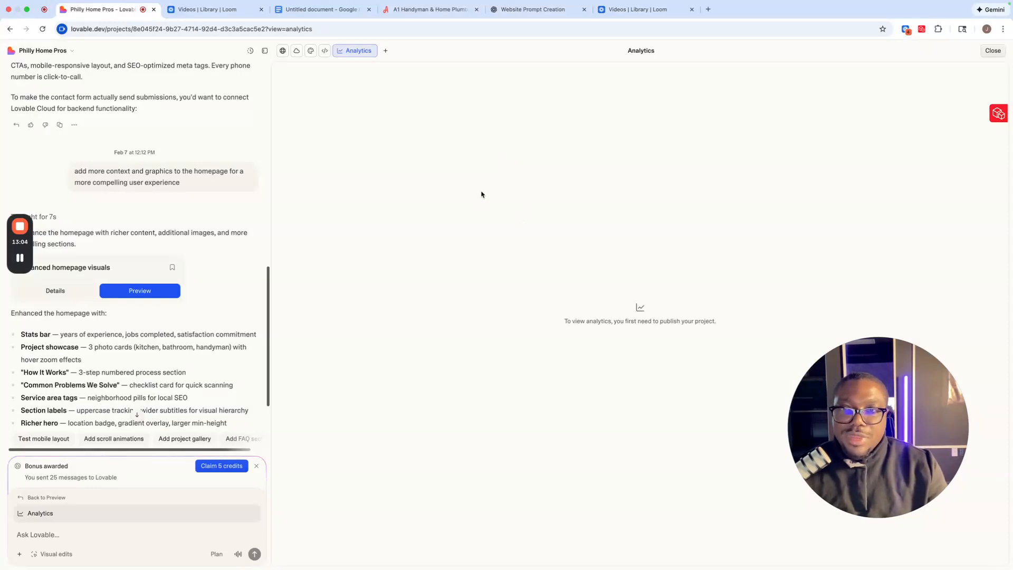
pyautogui.click(282, 50)
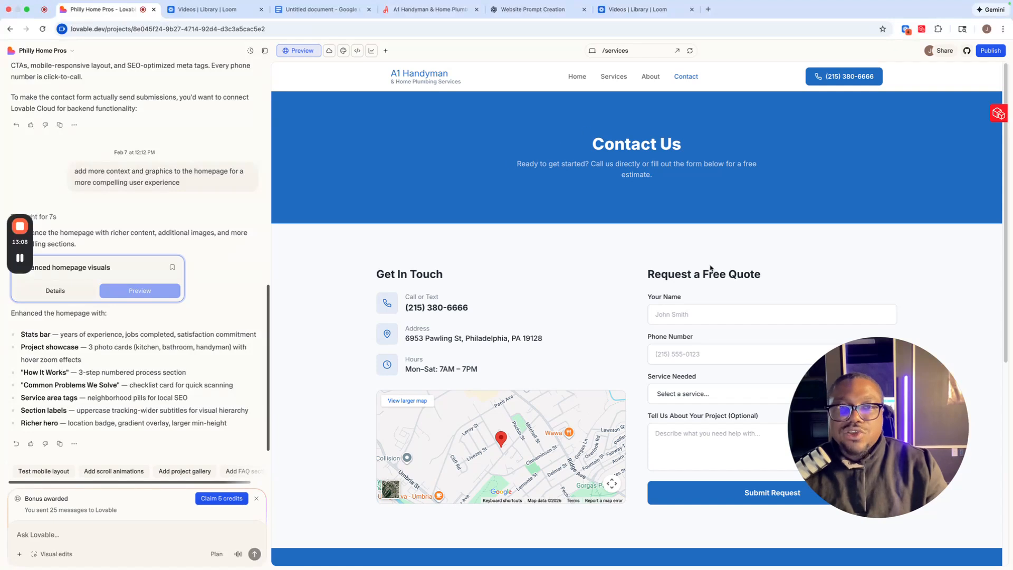
# Step: Switch the site preview to the Home page and look at the project's publishing options, closing them without publishing
pyautogui.click(620, 51)
pyautogui.click(617, 68)
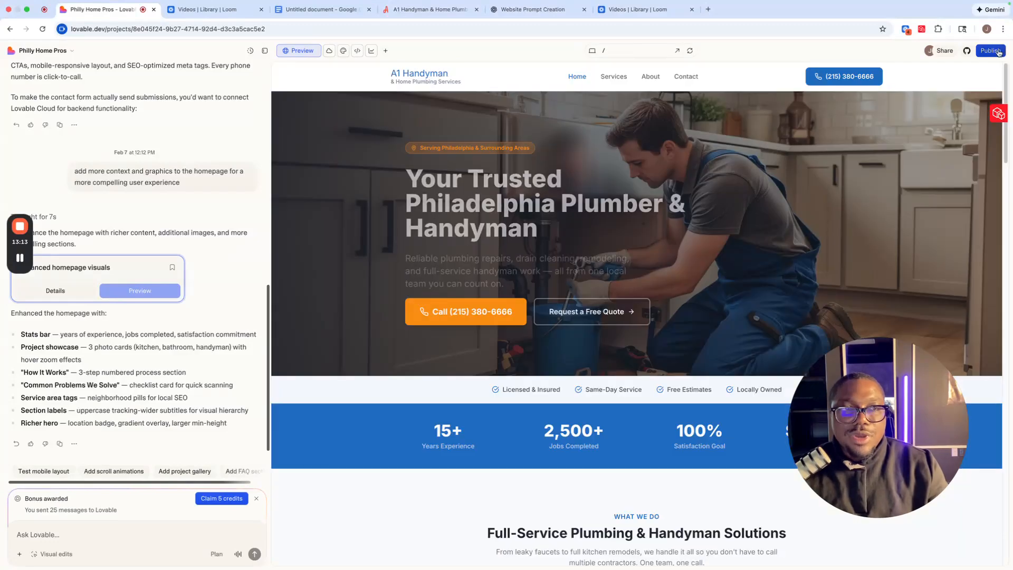
pyautogui.click(990, 50)
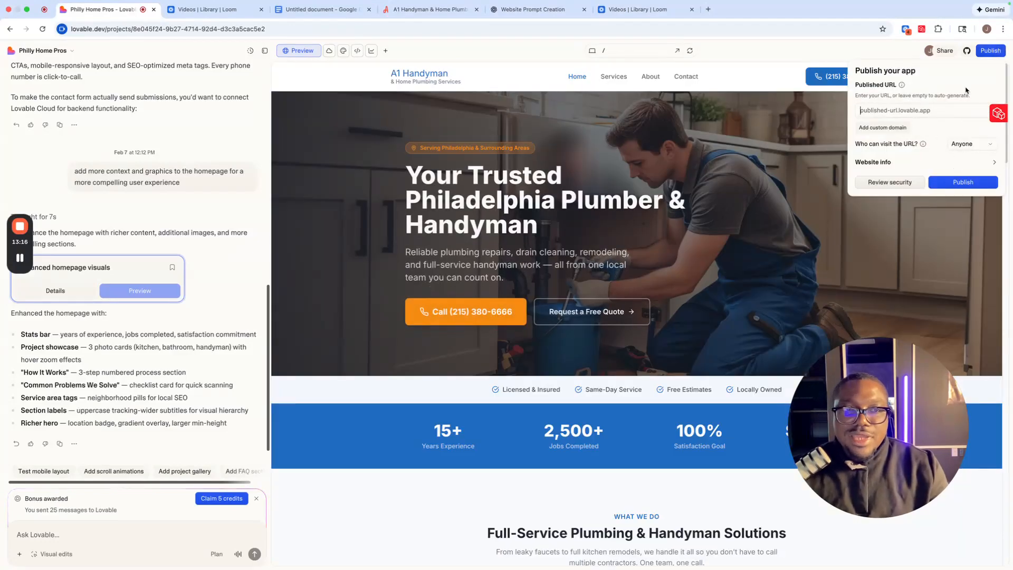
pyautogui.click(744, 81)
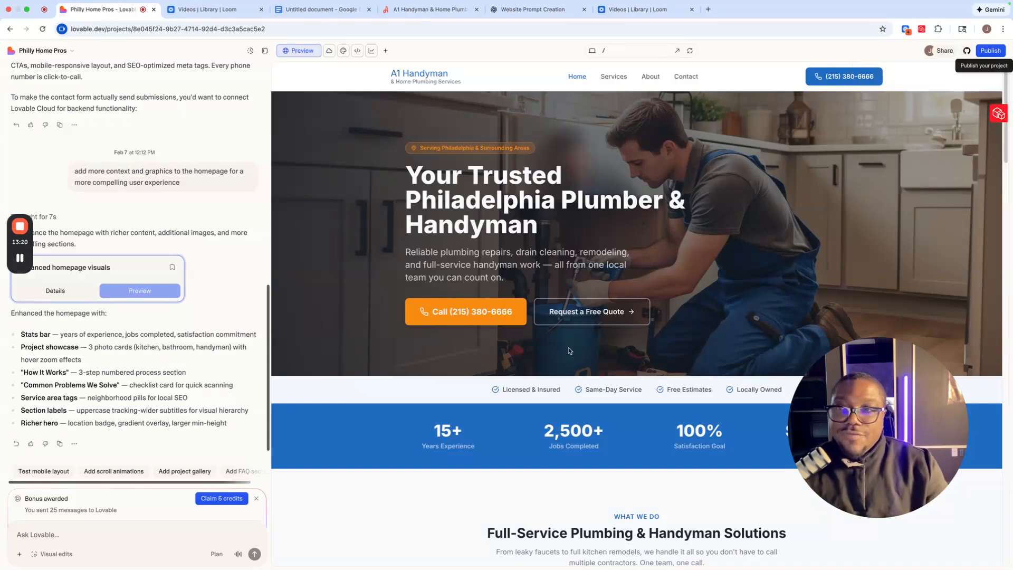